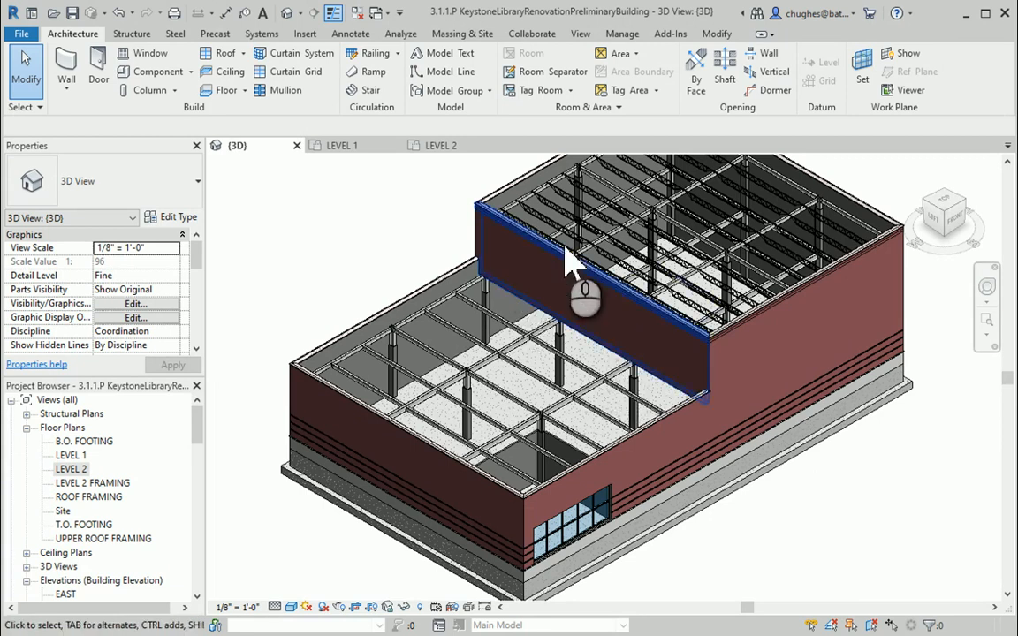
Step: In the LEVEL 2 floor plan, cut a rectangular opening about 20' 9" long in the dividing brick wall between the two northernmost columns
{"action": "double_click", "coordinate": [70, 469]}
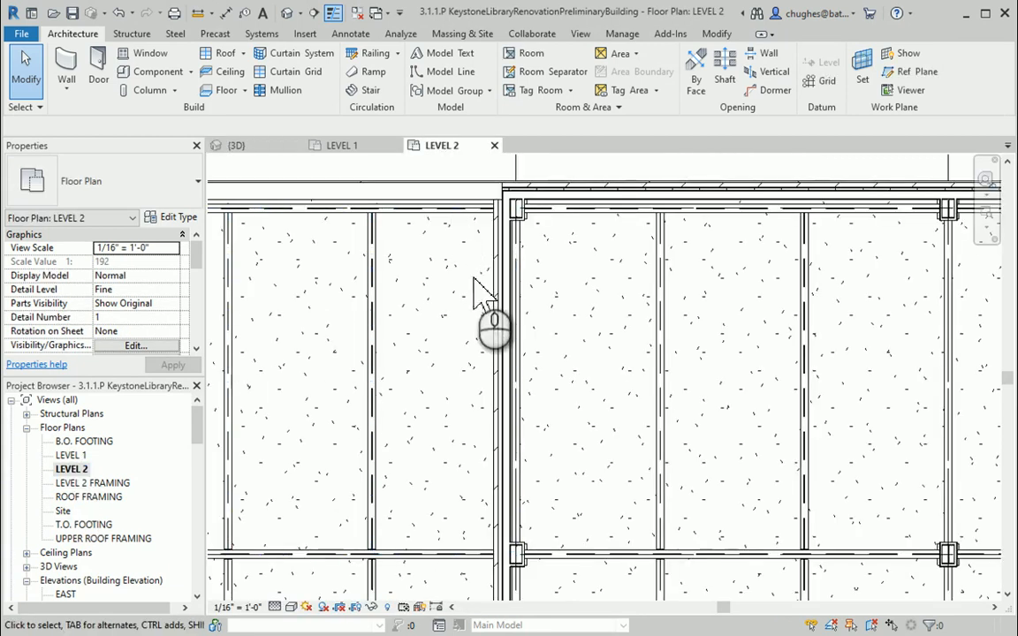
{"action": "scroll", "coordinate": [474, 294], "scroll_direction": "down", "scroll_amount": 1}
{"action": "scroll", "coordinate": [474, 294], "scroll_direction": "down", "scroll_amount": 1}
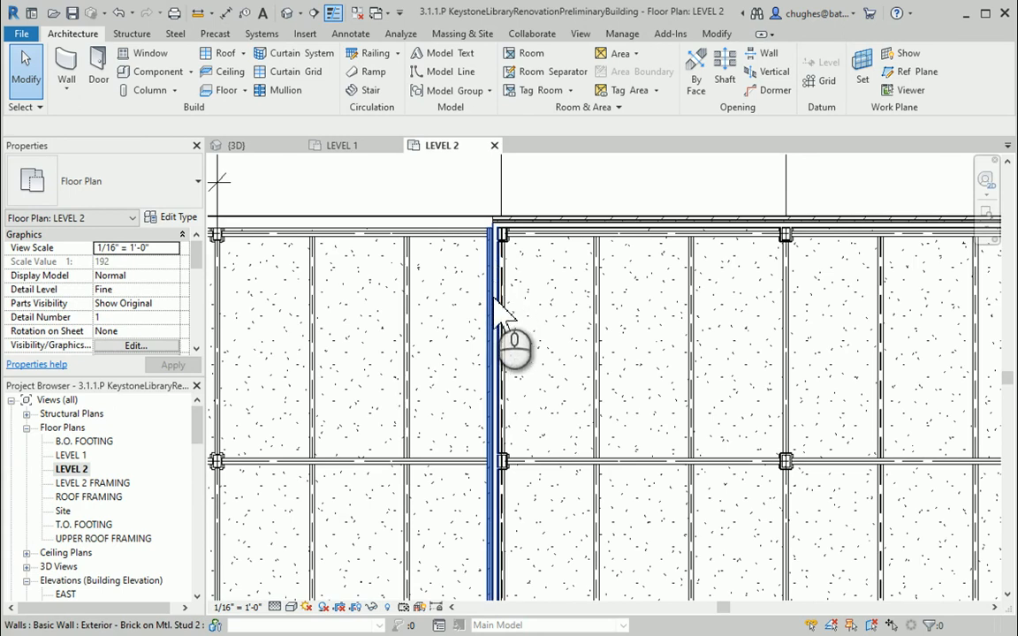
{"action": "left_click", "coordinate": [765, 58]}
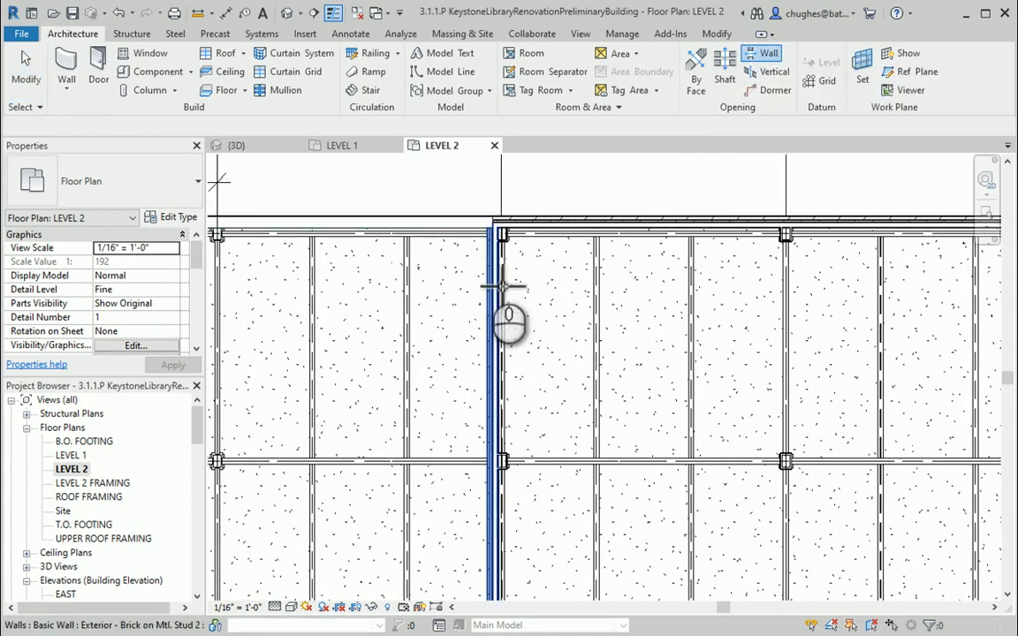
{"action": "scroll", "coordinate": [513, 283], "scroll_direction": "up", "scroll_amount": 4}
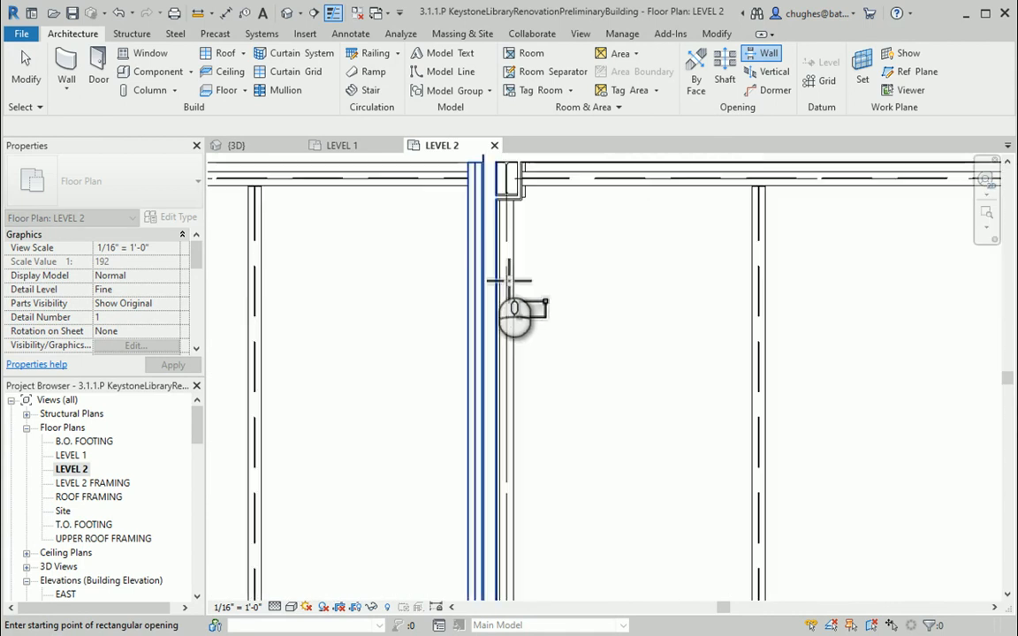
{"action": "left_click", "coordinate": [469, 222]}
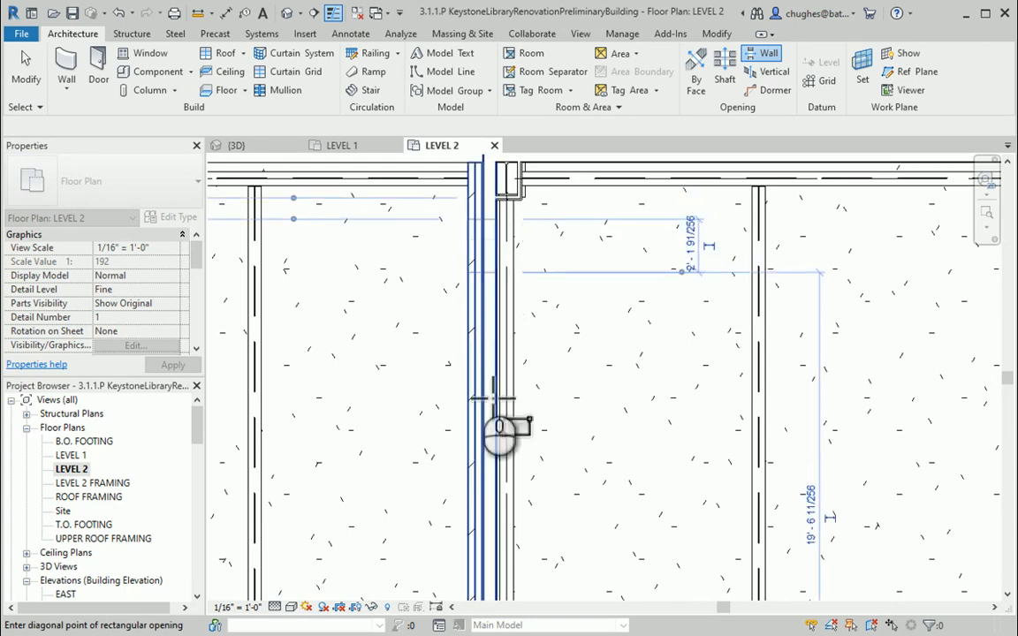
{"action": "middle_click_drag", "start_coordinate": [492, 452], "coordinate": [500, 363]}
{"action": "scroll", "coordinate": [500, 363], "scroll_direction": "down", "scroll_amount": 2}
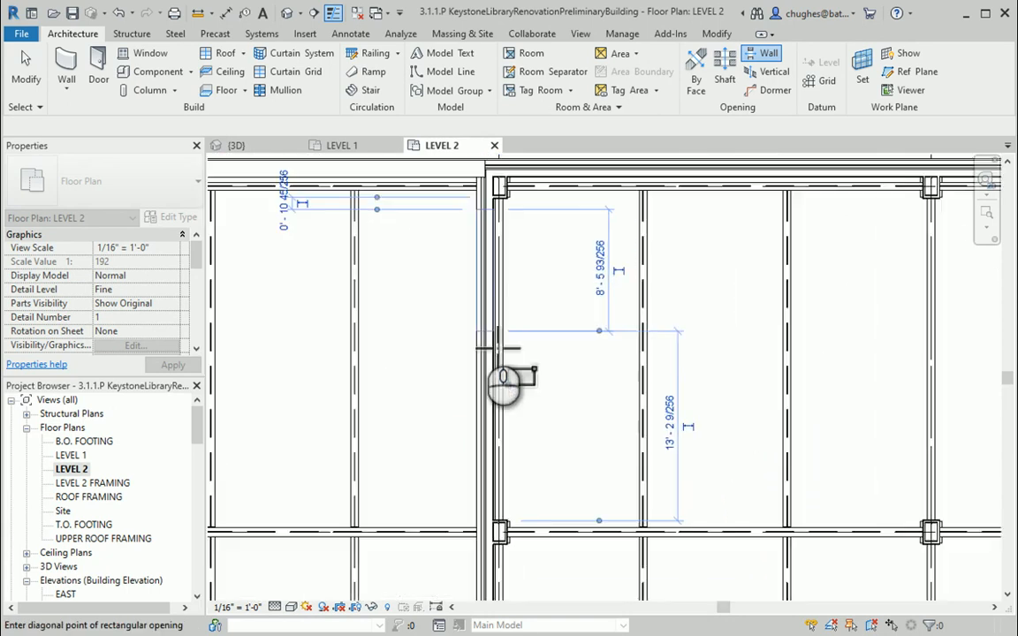
{"action": "scroll", "coordinate": [494, 519], "scroll_direction": "up", "scroll_amount": 3}
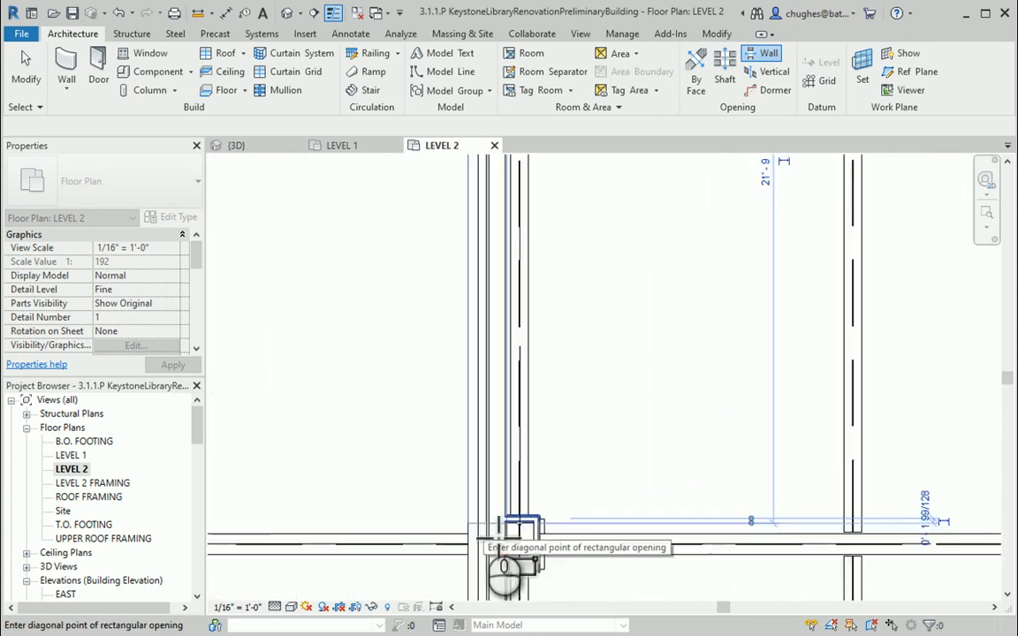
{"action": "left_click", "coordinate": [485, 490]}
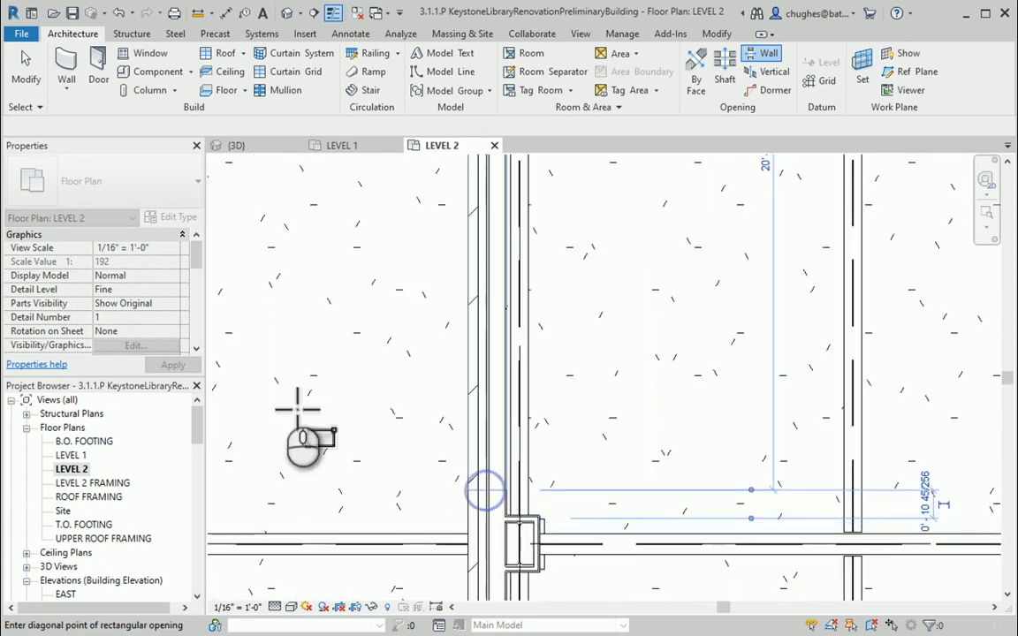
{"action": "scroll", "coordinate": [362, 428], "scroll_direction": "down", "scroll_amount": 3}
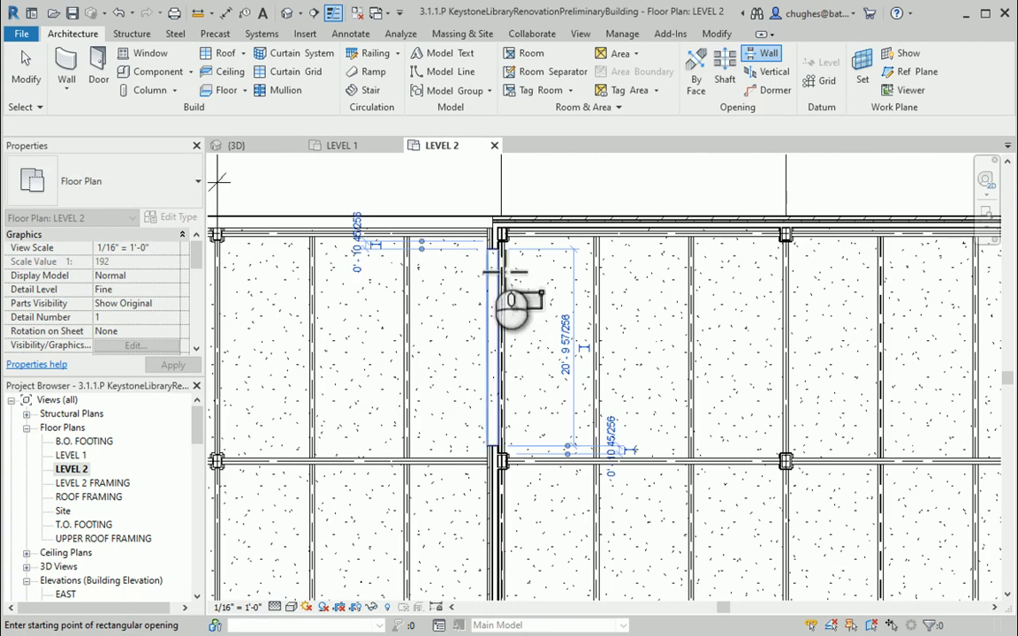
Step: Inspect the new wall opening in the default 3D view and end the Wall Opening command
{"action": "left_click", "coordinate": [285, 16]}
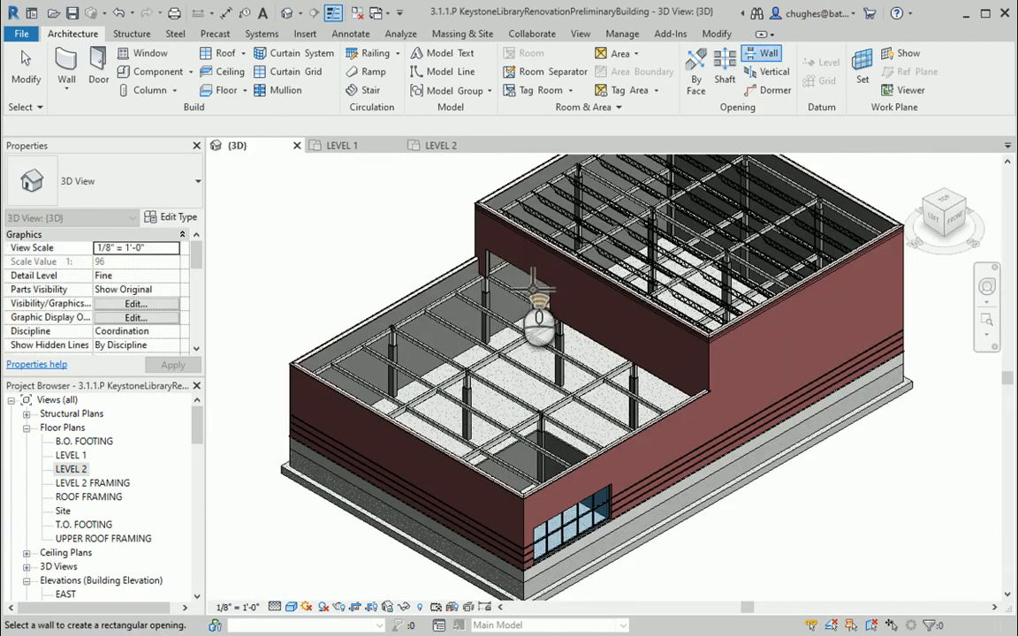
{"action": "scroll", "coordinate": [539, 310], "scroll_direction": "up", "scroll_amount": 4}
{"action": "mouse_move", "coordinate": [534, 287]}
{"action": "middle_mouse_down", "text": "shift"}
{"action": "mouse_move", "coordinate": [522, 443]}
{"action": "mouse_move", "coordinate": [454, 364]}
{"action": "middle_mouse_up", "text": "shift"}
{"action": "right_click", "coordinate": [377, 292]}
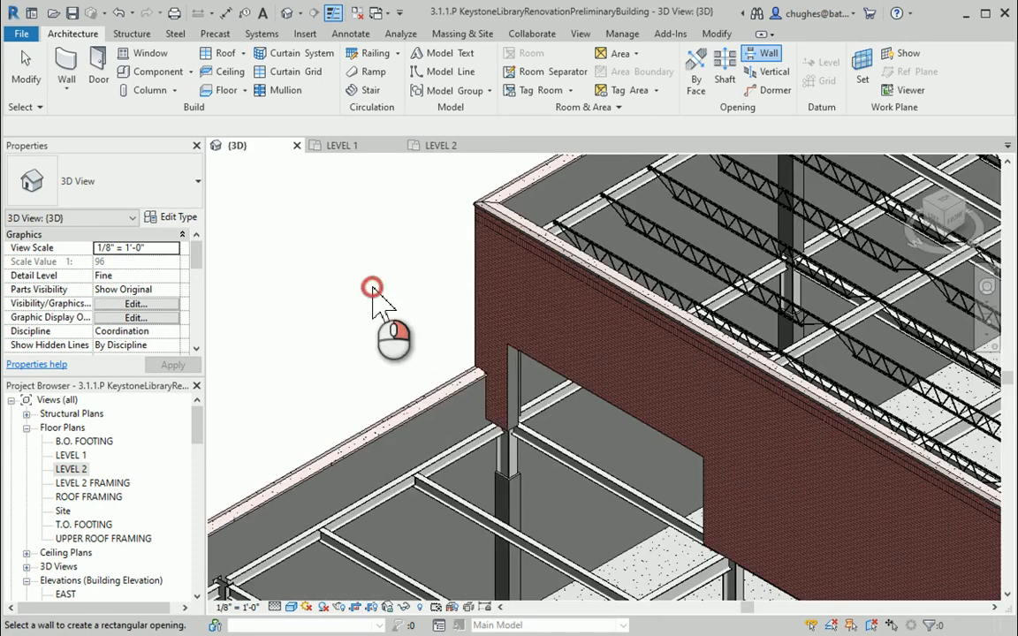
{"action": "left_click", "coordinate": [381, 297]}
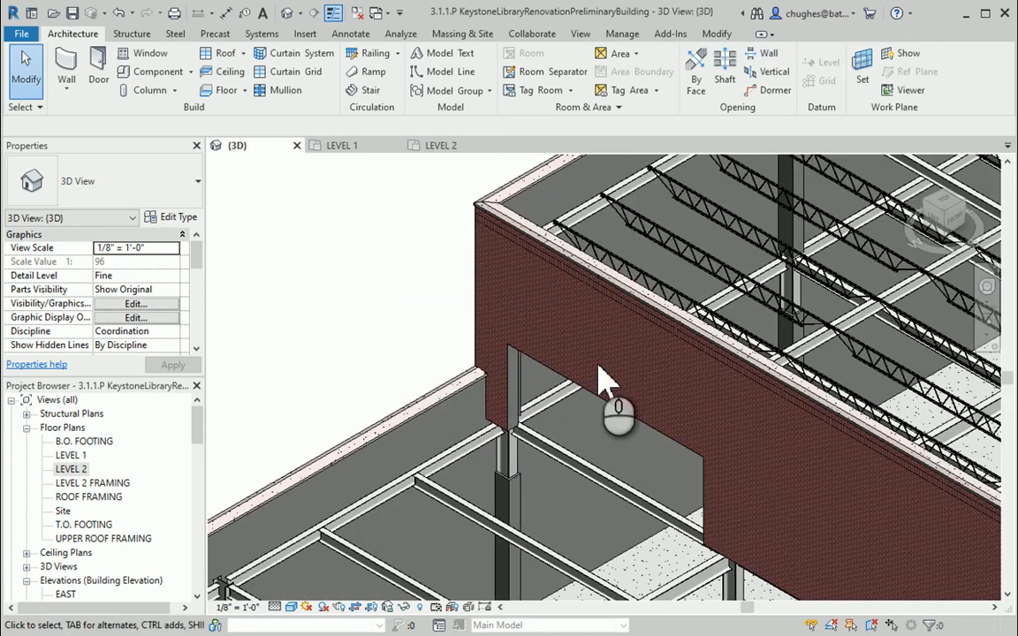
Step: Set the wall opening's top constraint to Unconnected with an unconnected height of 12' 0"
{"action": "left_click", "coordinate": [593, 417]}
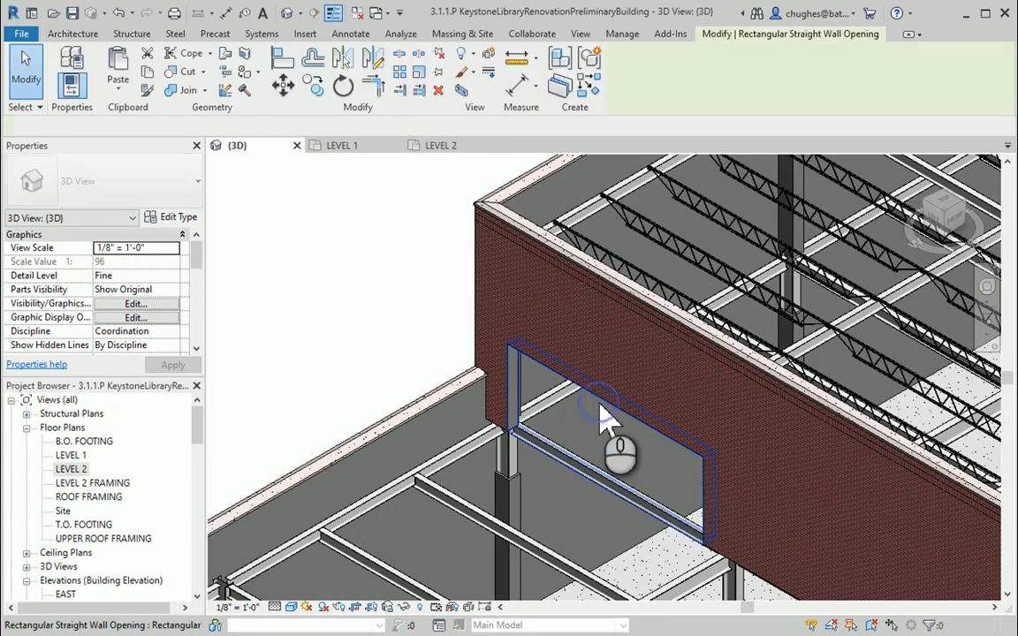
{"action": "mouse_move", "coordinate": [613, 465]}
{"action": "middle_mouse_down", "text": "shift"}
{"action": "mouse_move", "coordinate": [643, 482]}
{"action": "mouse_move", "coordinate": [517, 448]}
{"action": "mouse_move", "coordinate": [500, 419]}
{"action": "middle_mouse_up", "text": "shift"}
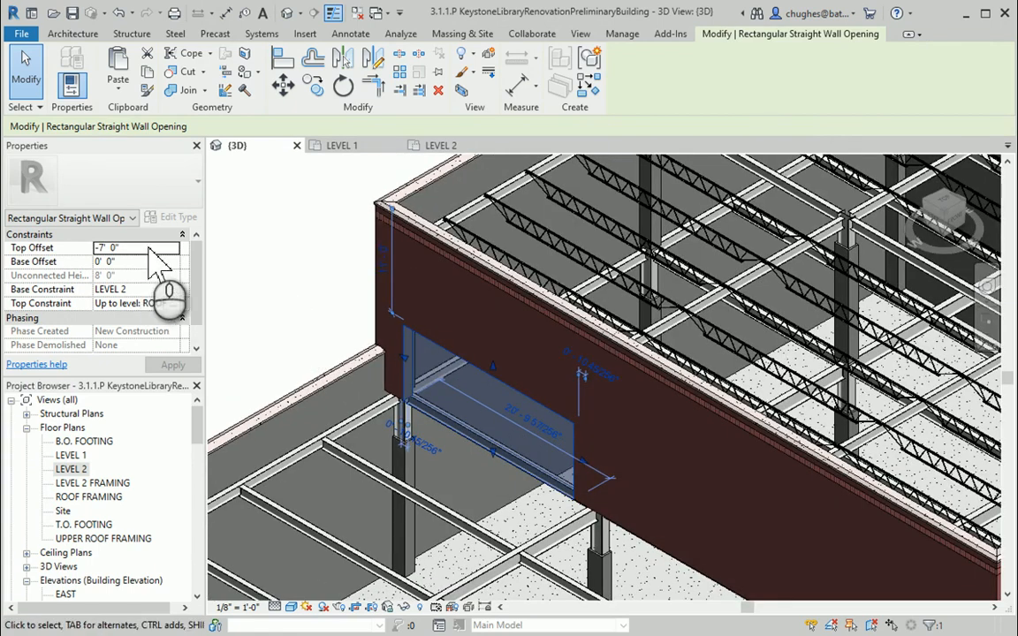
{"action": "left_click", "coordinate": [163, 303]}
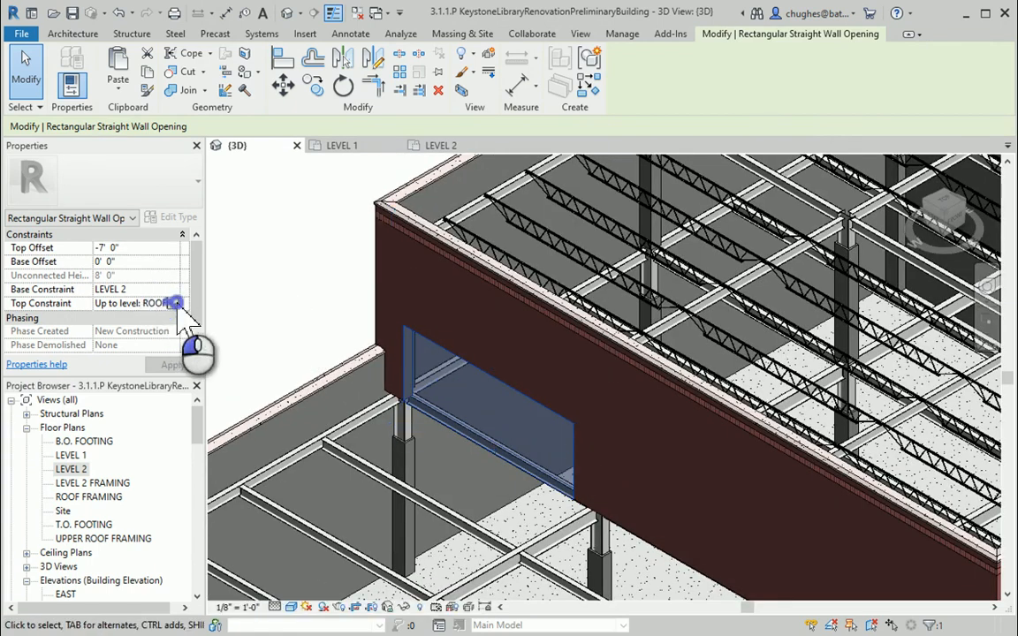
{"action": "left_click", "coordinate": [173, 302]}
{"action": "scroll", "coordinate": [139, 336], "scroll_direction": "up", "scroll_amount": 2}
{"action": "left_click", "coordinate": [137, 315]}
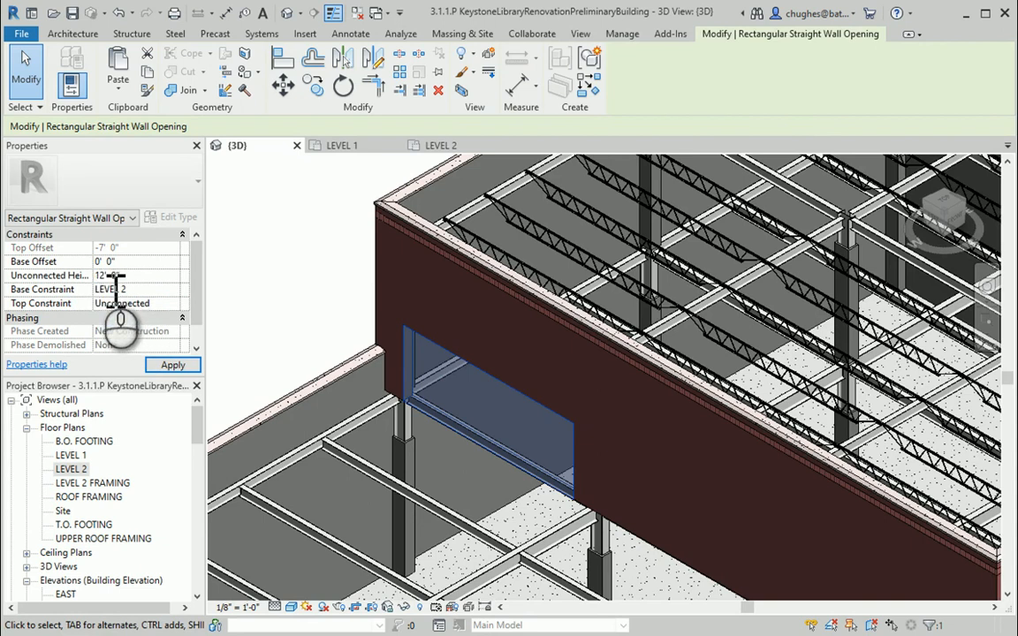
{"action": "left_click", "coordinate": [174, 368]}
{"action": "left_click", "coordinate": [301, 338]}
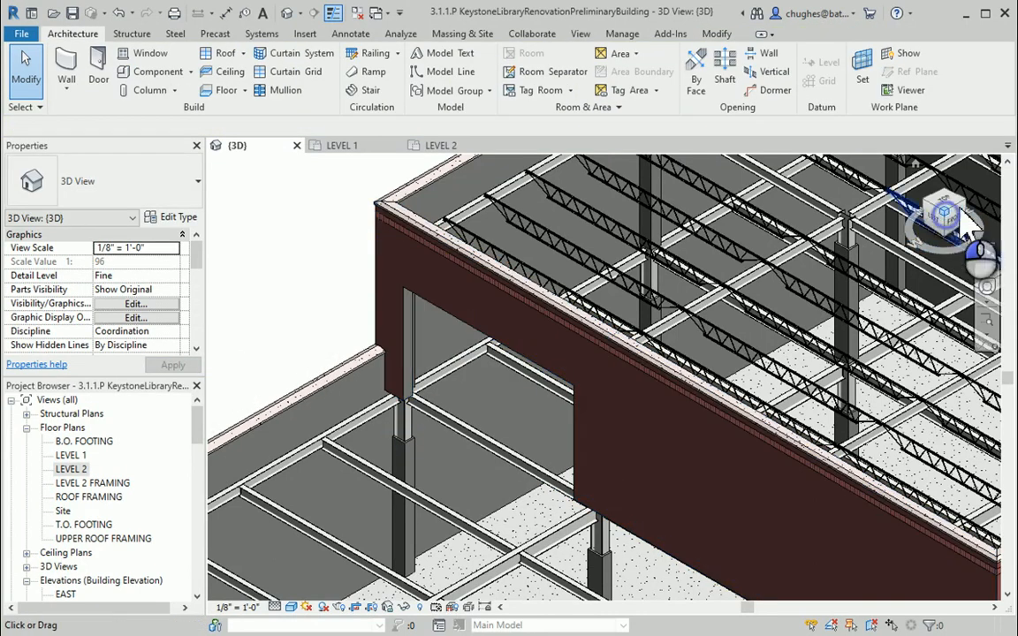
{"action": "mouse_move", "coordinate": [967, 222]}
{"action": "left_mouse_down"}
{"action": "mouse_move", "coordinate": [990, 208]}
{"action": "mouse_move", "coordinate": [892, 270]}
{"action": "left_mouse_up"}
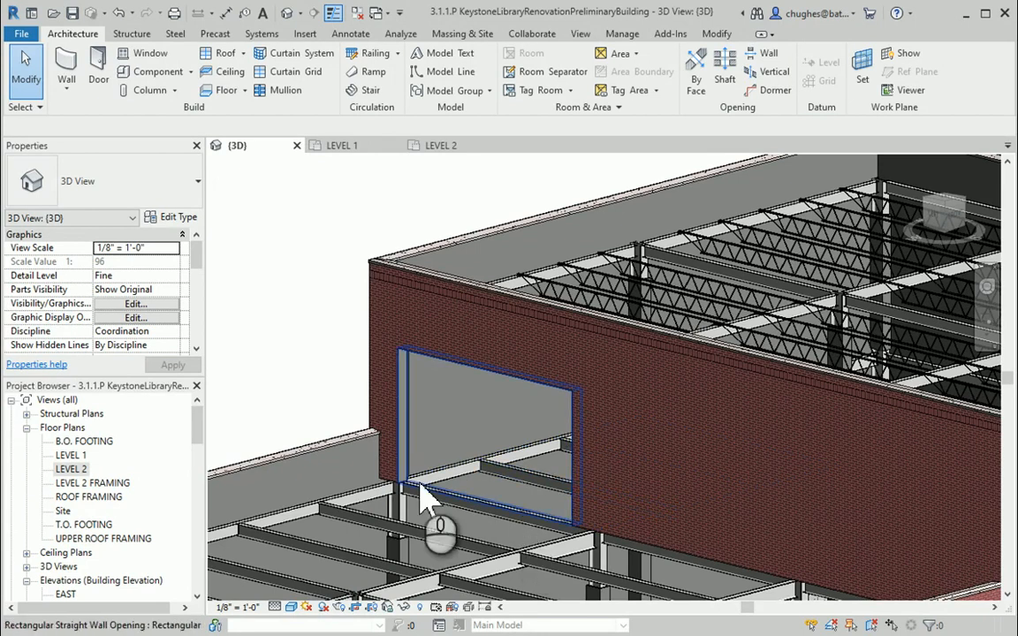
Step: In the LEVEL 2 floor plan, set up a new Curtain Wall 1 with an Unconnected top constraint and a 12' 0" height
{"action": "double_click", "coordinate": [73, 470]}
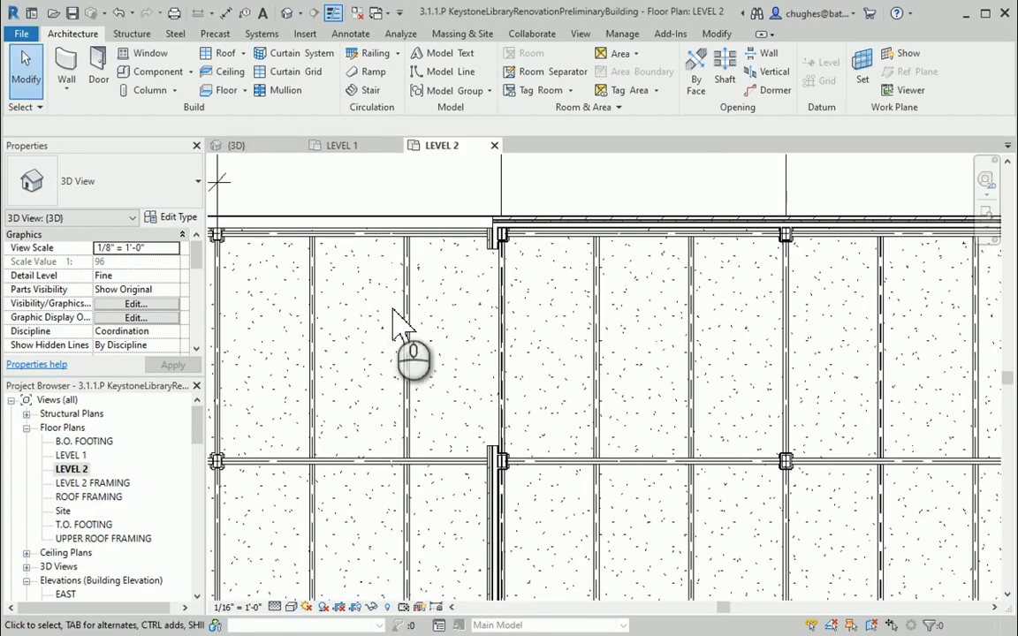
{"action": "left_click", "coordinate": [65, 69]}
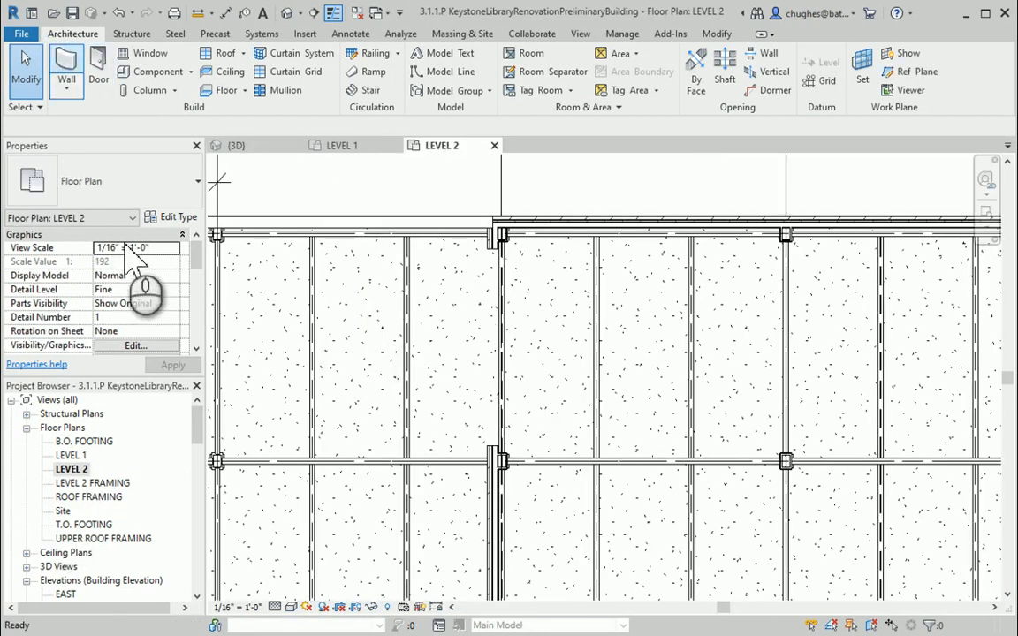
{"action": "left_click", "coordinate": [110, 182]}
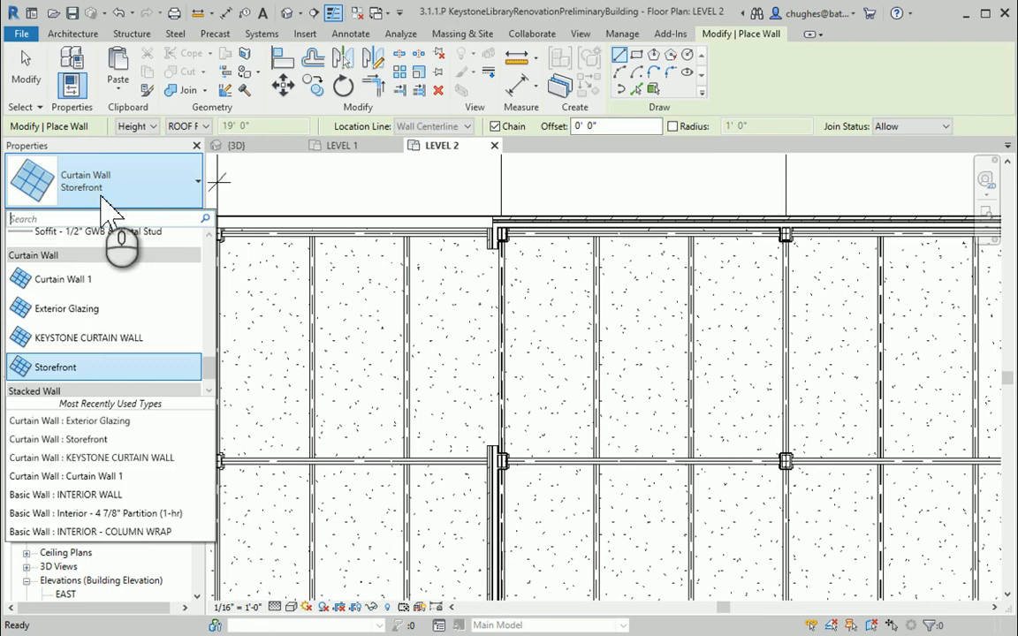
{"action": "left_click", "coordinate": [85, 283]}
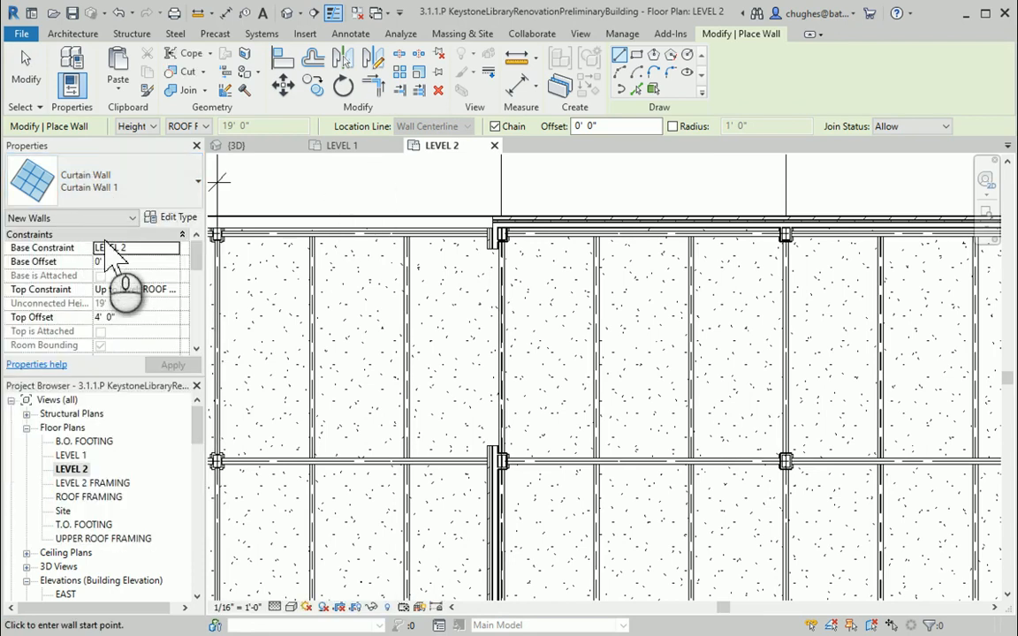
{"action": "left_click", "coordinate": [134, 289]}
{"action": "left_click", "coordinate": [173, 289]}
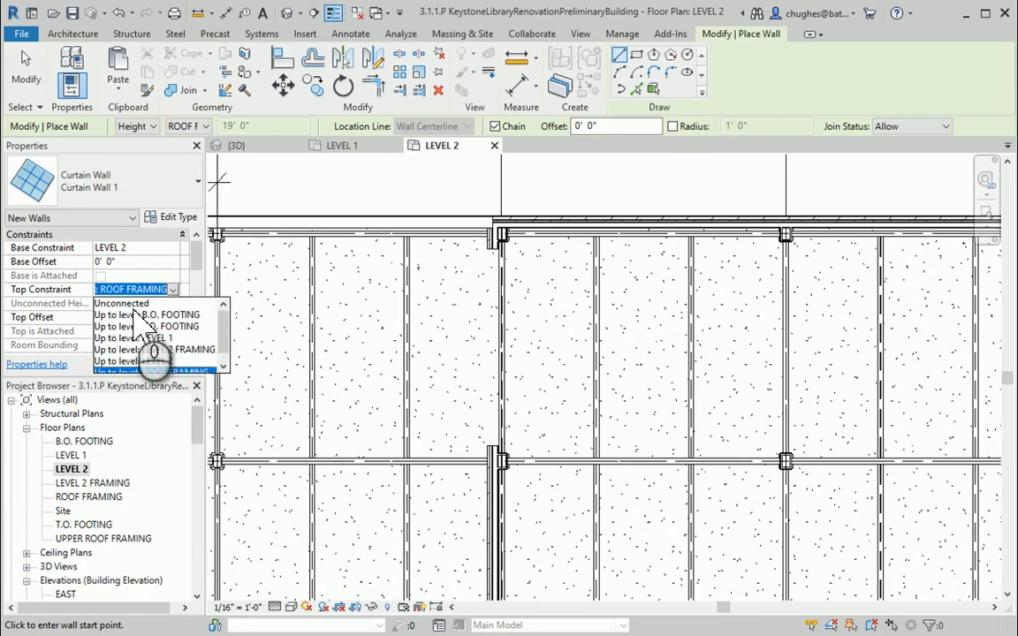
{"action": "left_click", "coordinate": [126, 303]}
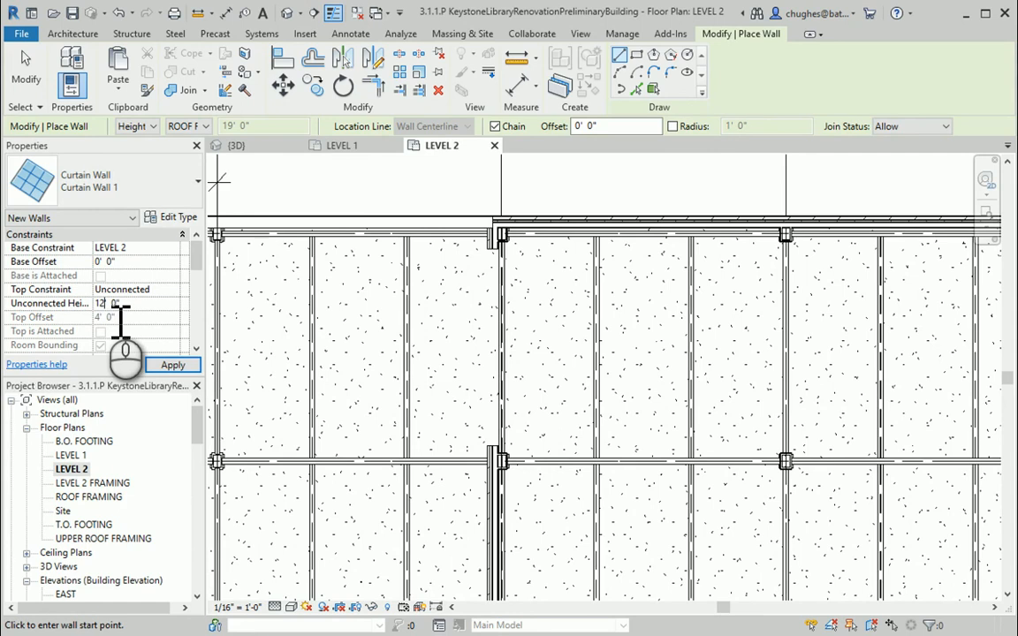
{"action": "left_click", "coordinate": [172, 365]}
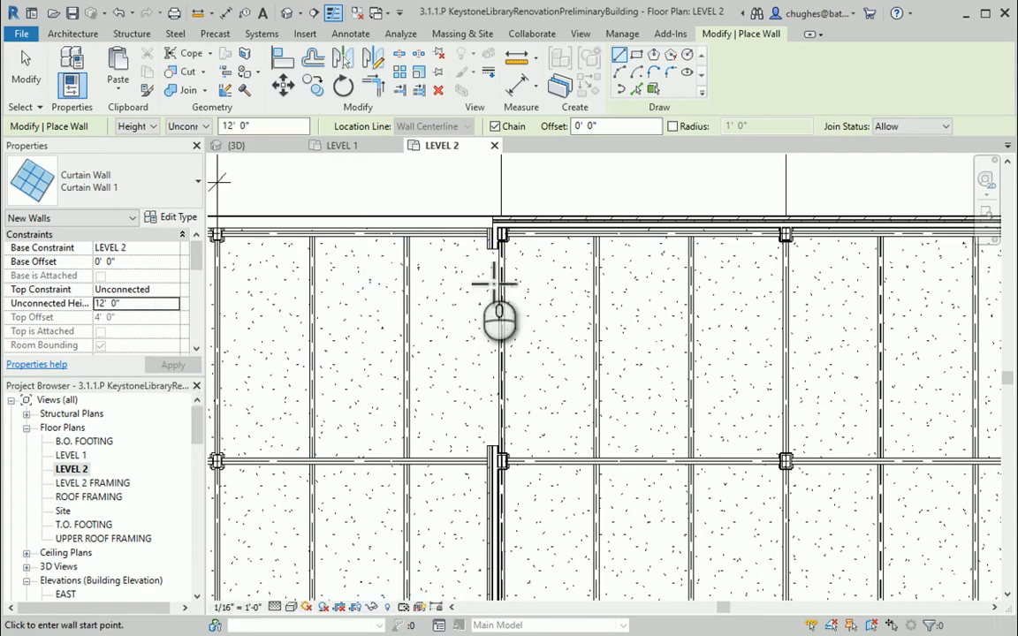
Step: Draw the curtain wall about 20' 9" long between the opening's two ends along the brick wall, and end the Wall command
{"action": "scroll", "coordinate": [493, 281], "scroll_direction": "up", "scroll_amount": 2}
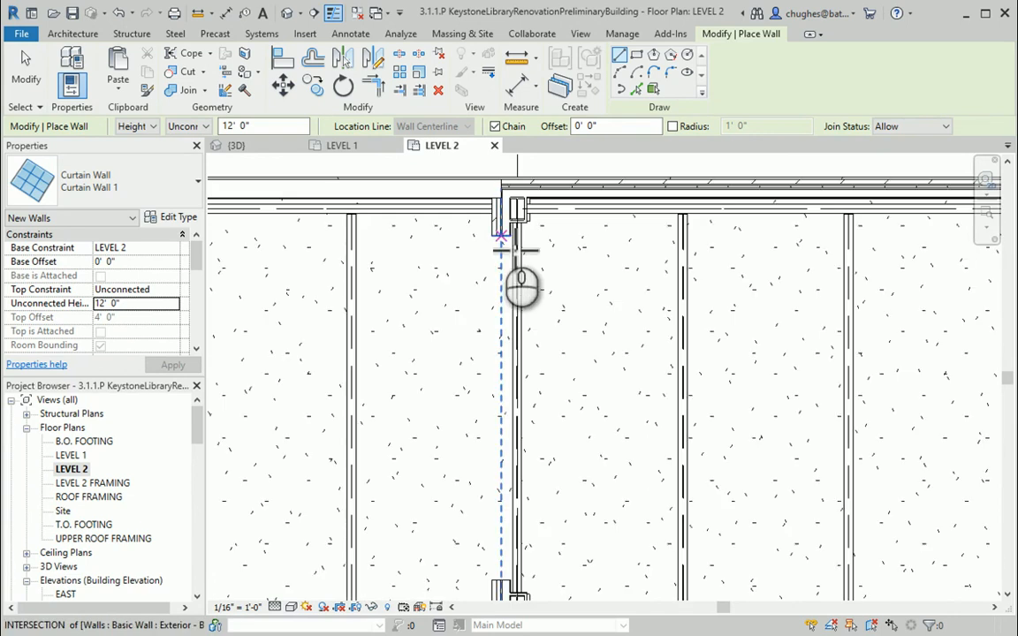
{"action": "middle_click_drag", "start_coordinate": [500, 389], "coordinate": [505, 289]}
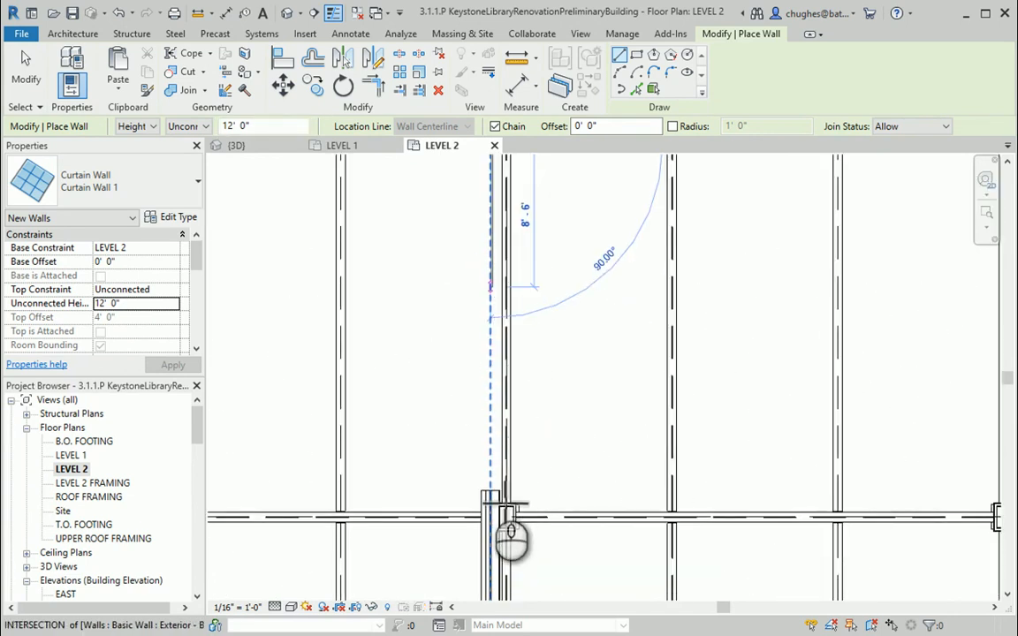
{"action": "left_click", "coordinate": [486, 454]}
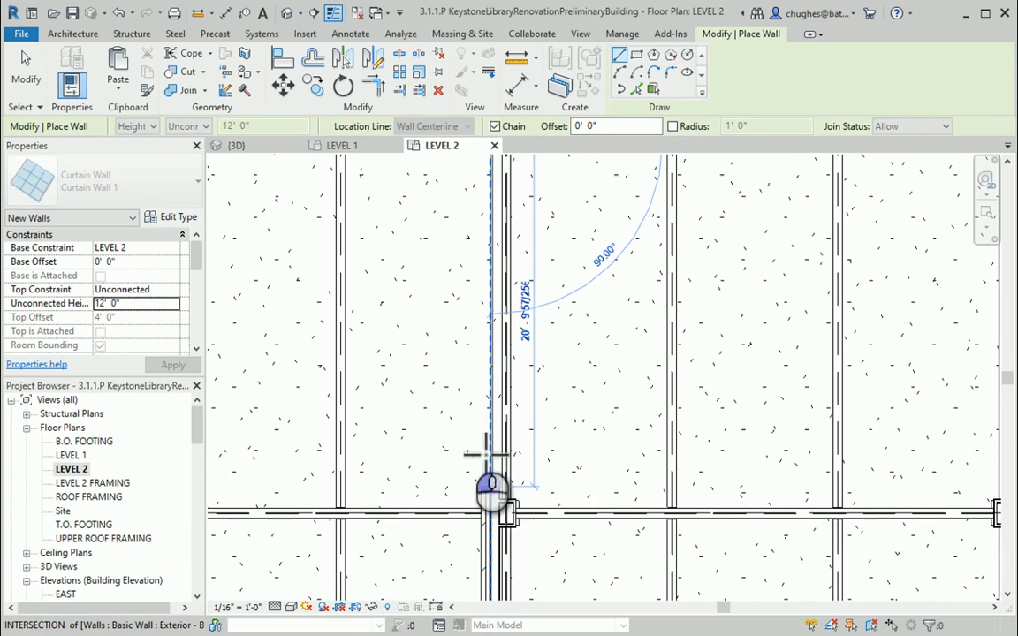
{"action": "key", "text": "Escape"}
{"action": "middle_click_drag", "start_coordinate": [441, 268], "coordinate": [440, 340]}
{"action": "scroll", "coordinate": [441, 340], "scroll_direction": "down", "scroll_amount": 1}
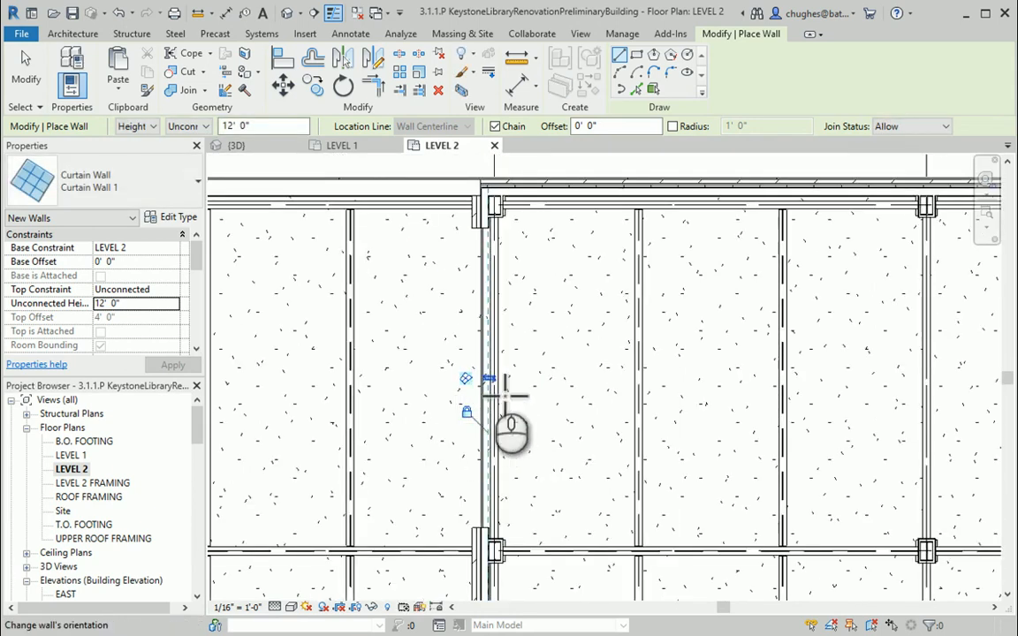
{"action": "right_click", "coordinate": [390, 271]}
{"action": "left_click", "coordinate": [427, 279]}
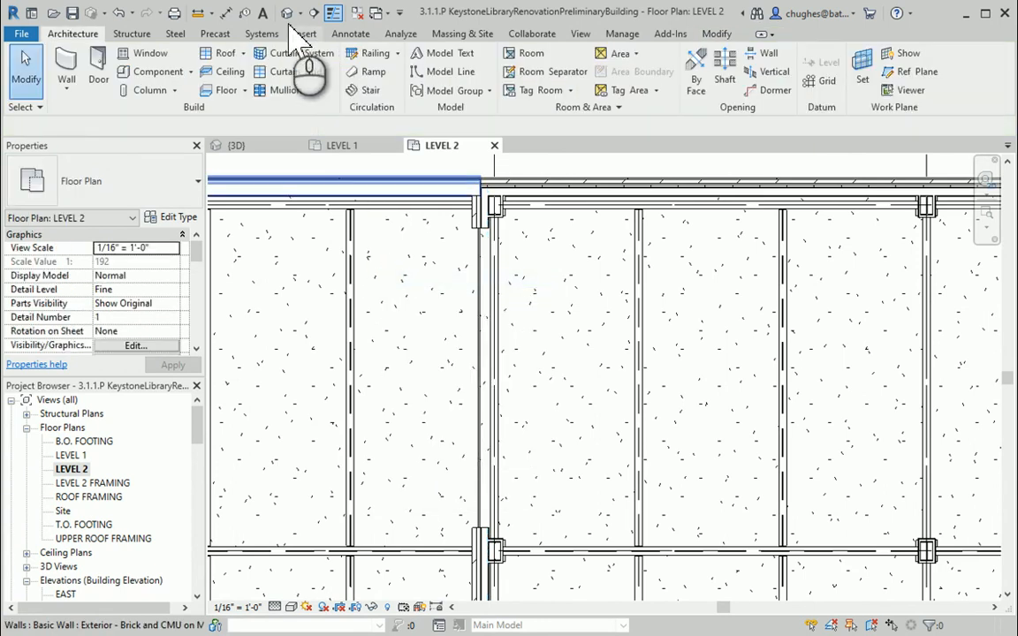
Step: In the 3D view, stretch the opening's top to a height of about 14' 6" and extend the curtain wall's top up to it
{"action": "left_click", "coordinate": [286, 13]}
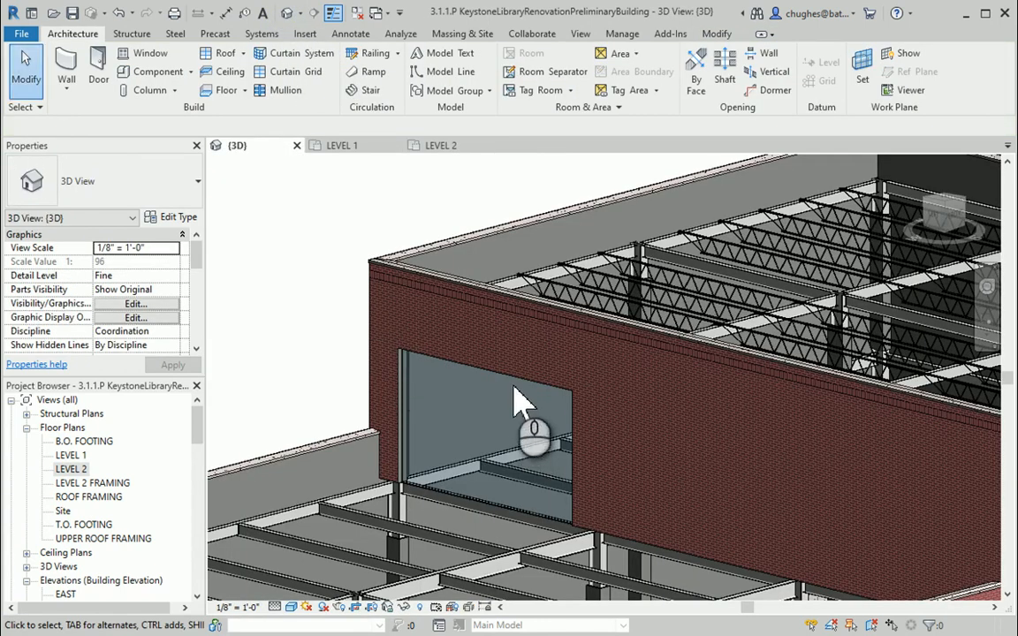
{"action": "left_click", "coordinate": [521, 398]}
{"action": "middle_click_drag", "start_coordinate": [345, 341], "coordinate": [398, 309], "text": "shift"}
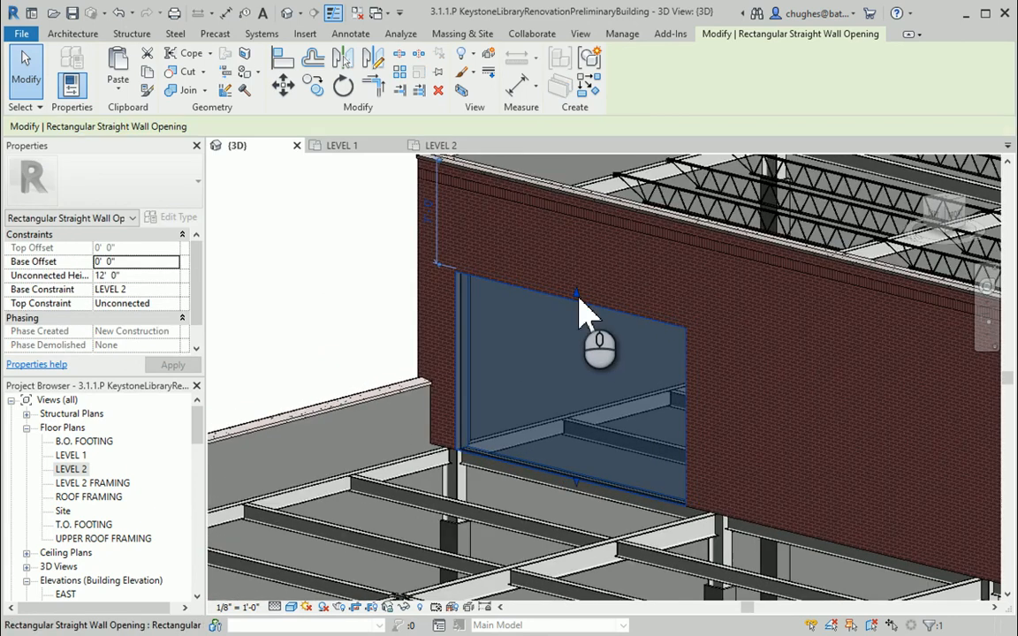
{"action": "left_click_drag", "start_coordinate": [590, 281], "coordinate": [594, 283]}
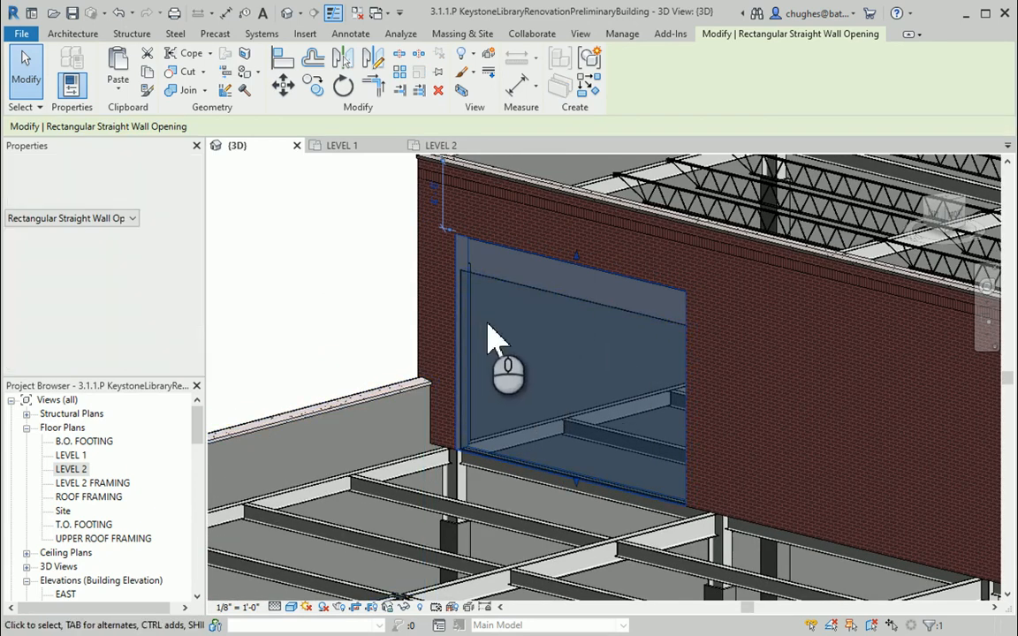
{"action": "left_click", "coordinate": [580, 305]}
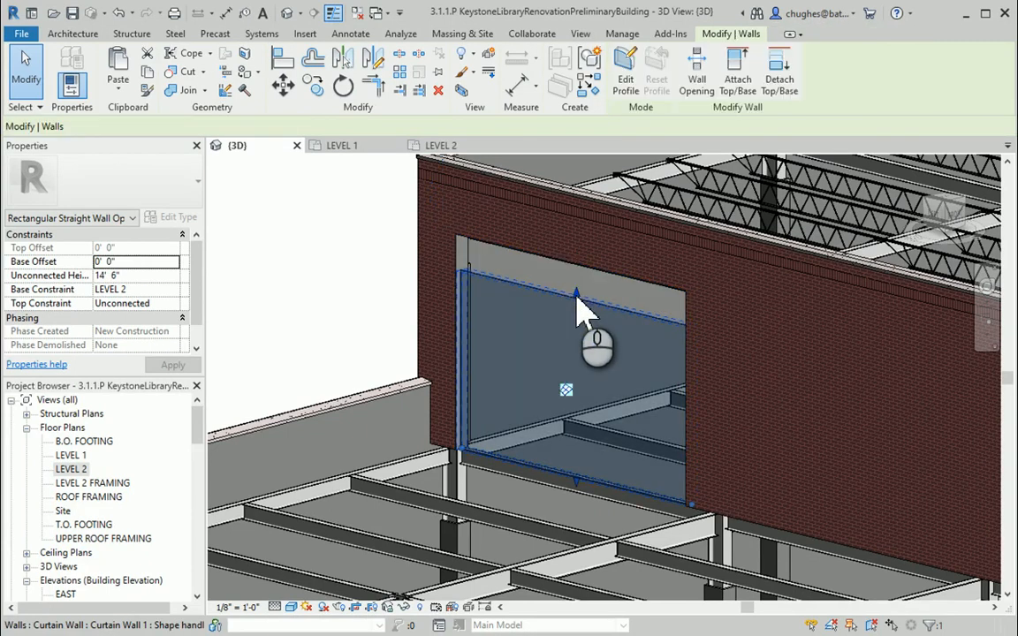
{"action": "left_click_drag", "start_coordinate": [588, 246], "coordinate": [590, 249]}
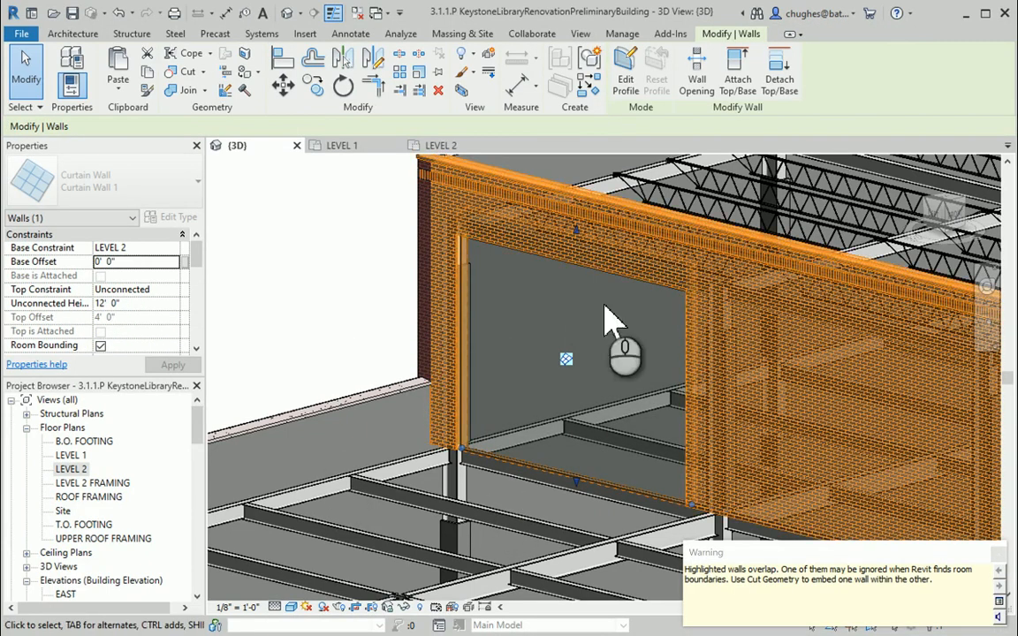
Step: Lower the curtain wall's top to about 11' 9 1/2" high and set the wall opening's unconnected height to 12' 0"
{"action": "left_click", "coordinate": [997, 556]}
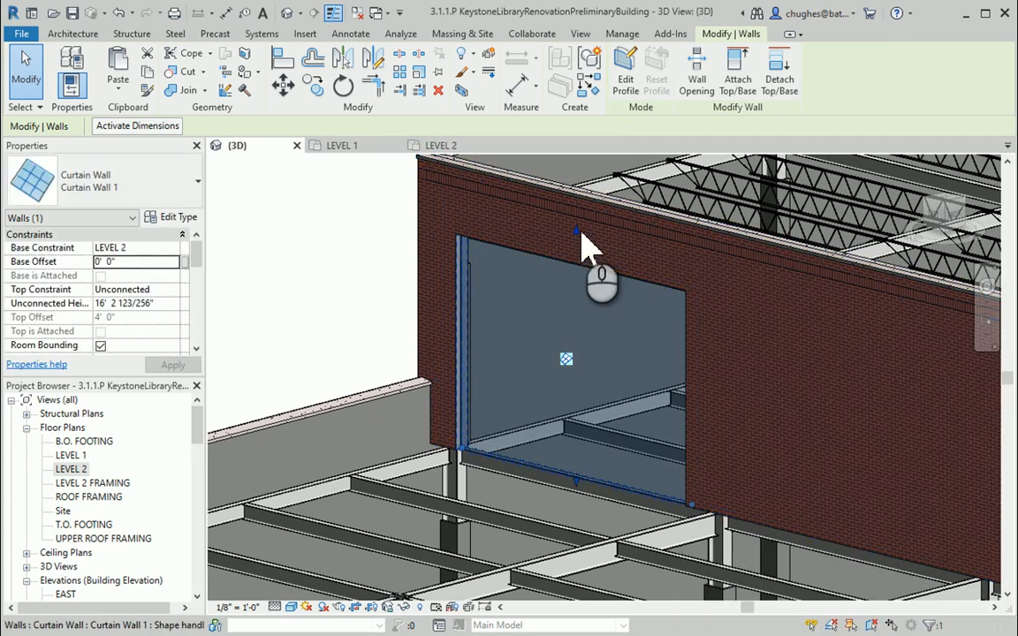
{"action": "left_click_drag", "start_coordinate": [592, 288], "coordinate": [592, 318]}
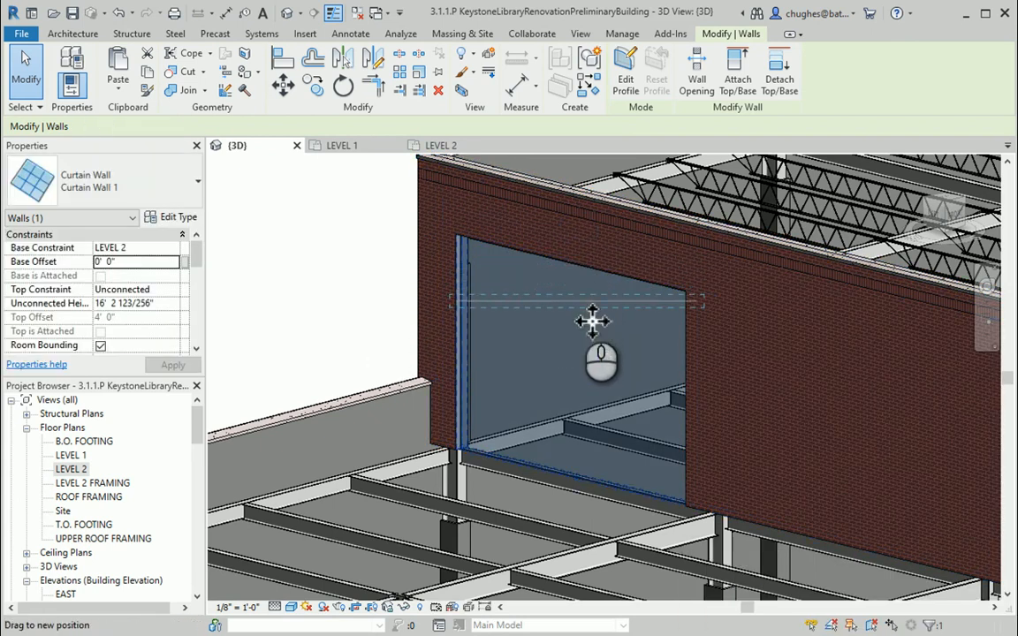
{"action": "left_click", "coordinate": [569, 278]}
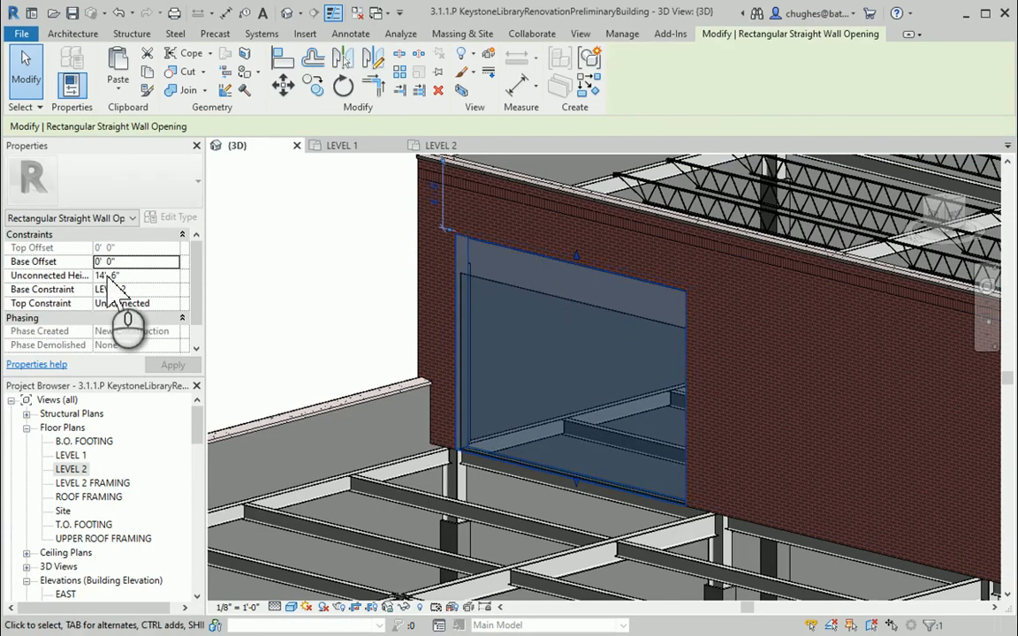
{"action": "left_click_drag", "start_coordinate": [118, 276], "coordinate": [85, 277]}
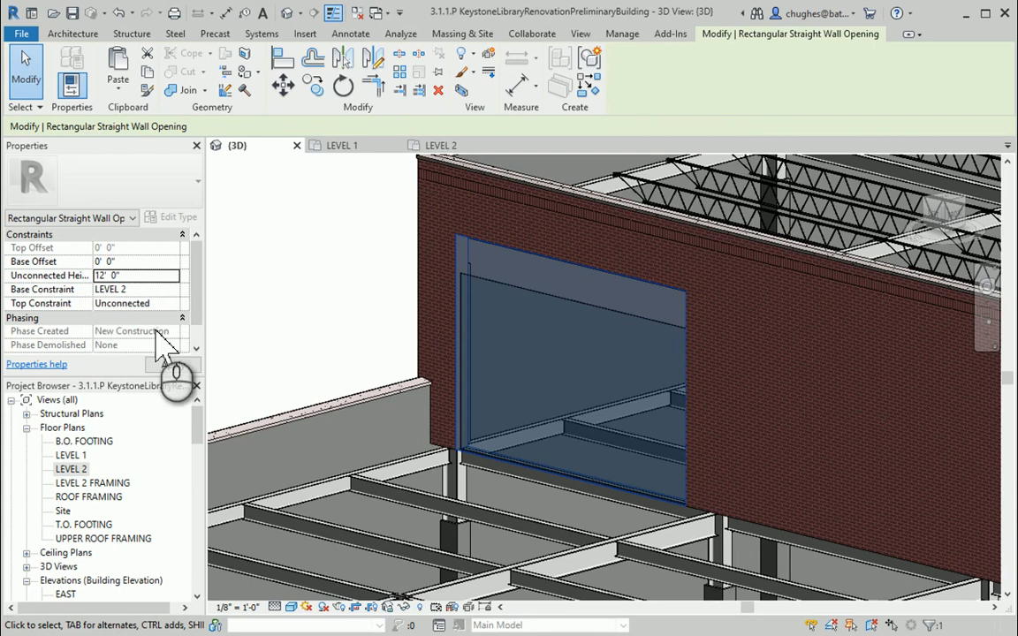
{"action": "left_click", "coordinate": [168, 366]}
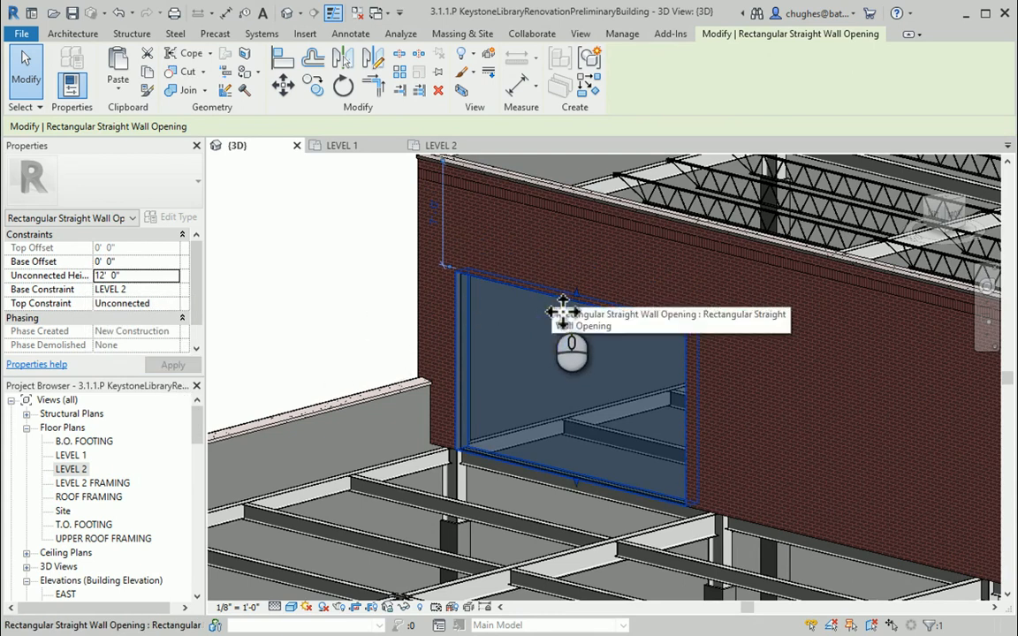
{"action": "key", "text": "Escape"}
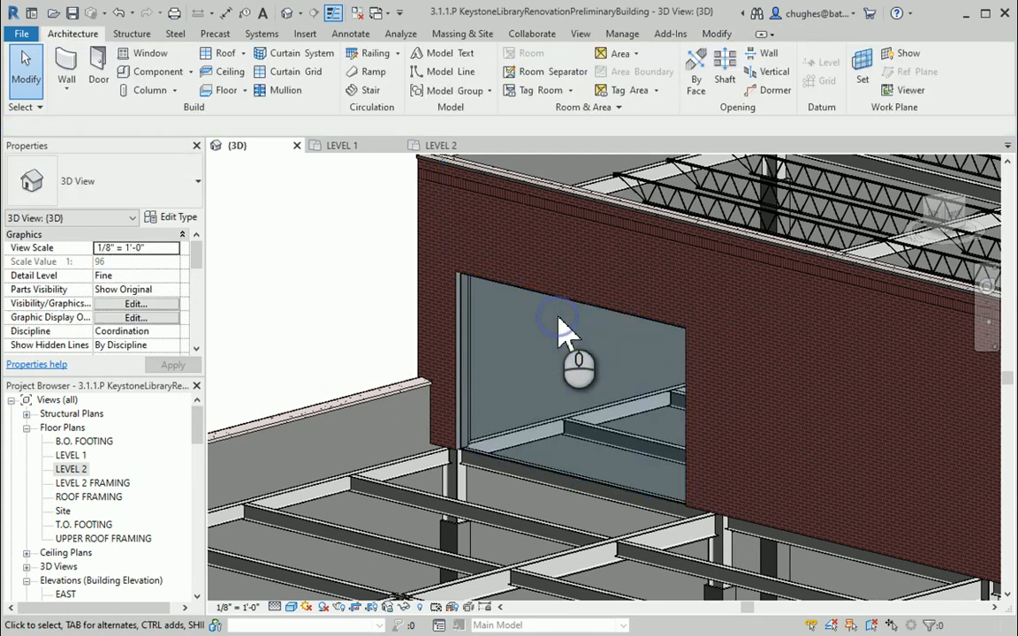
Step: Set the curtain wall's unconnected height to 12' 0" and deselect it
{"action": "left_click", "coordinate": [470, 358]}
{"action": "scroll", "coordinate": [477, 353], "scroll_direction": "up", "scroll_amount": 5}
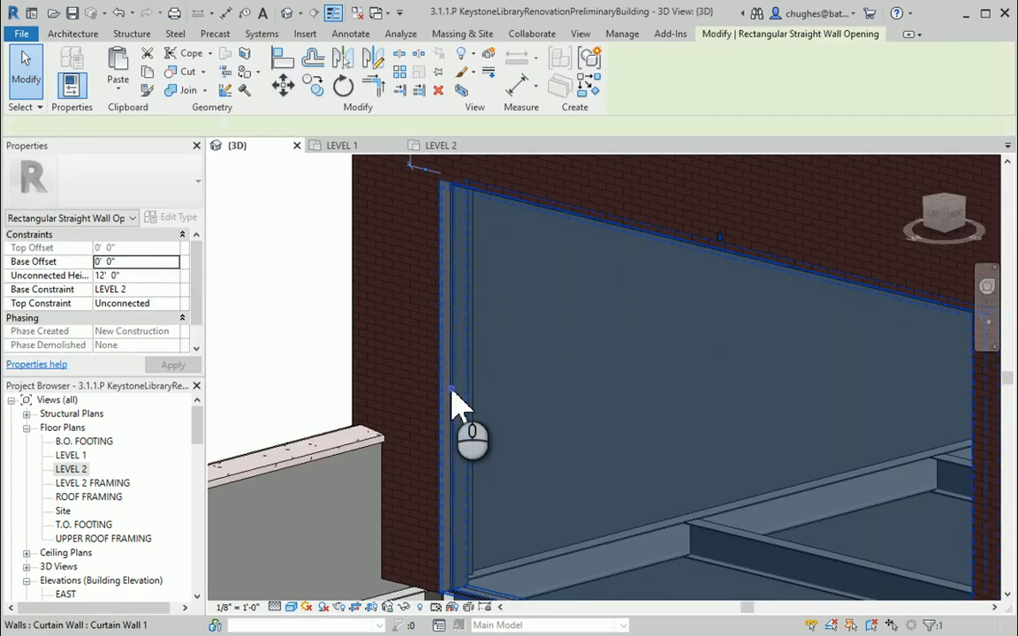
{"action": "left_click", "coordinate": [452, 407]}
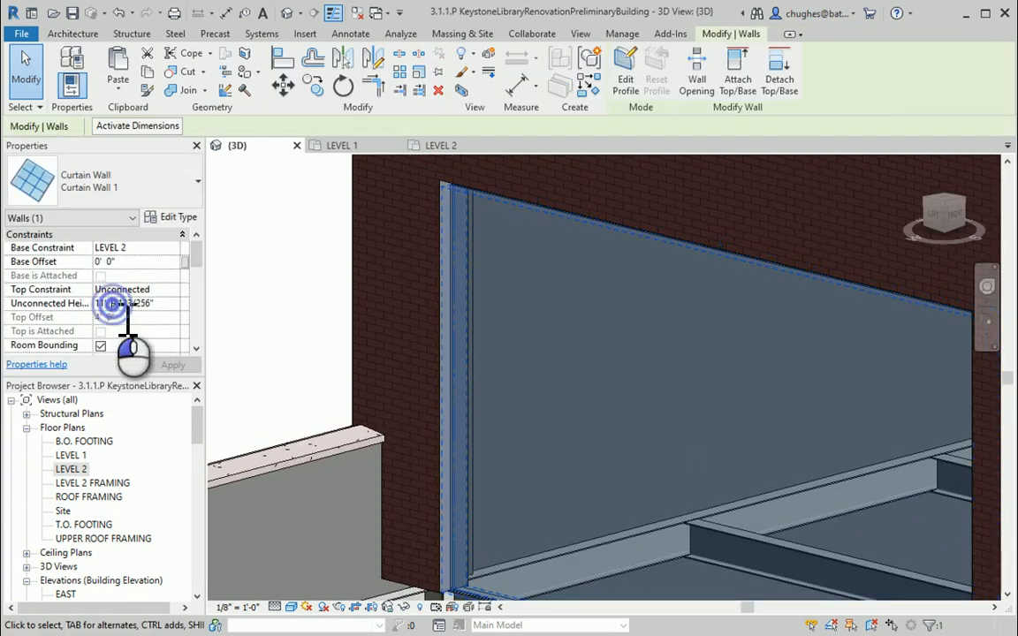
{"action": "left_click", "coordinate": [113, 303]}
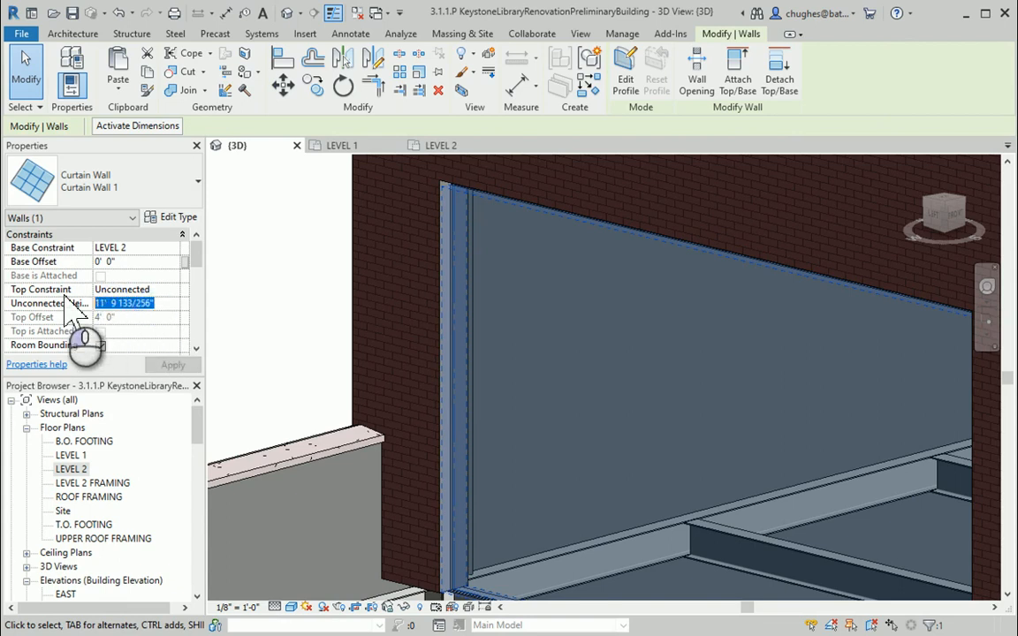
{"action": "type", "text": "12"}
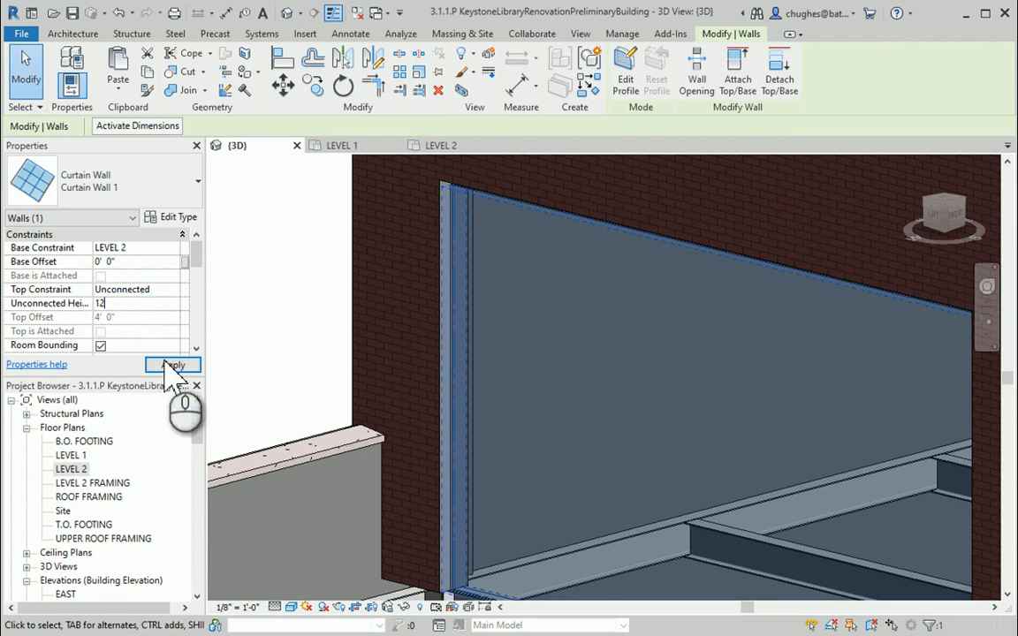
{"action": "left_click", "coordinate": [172, 365]}
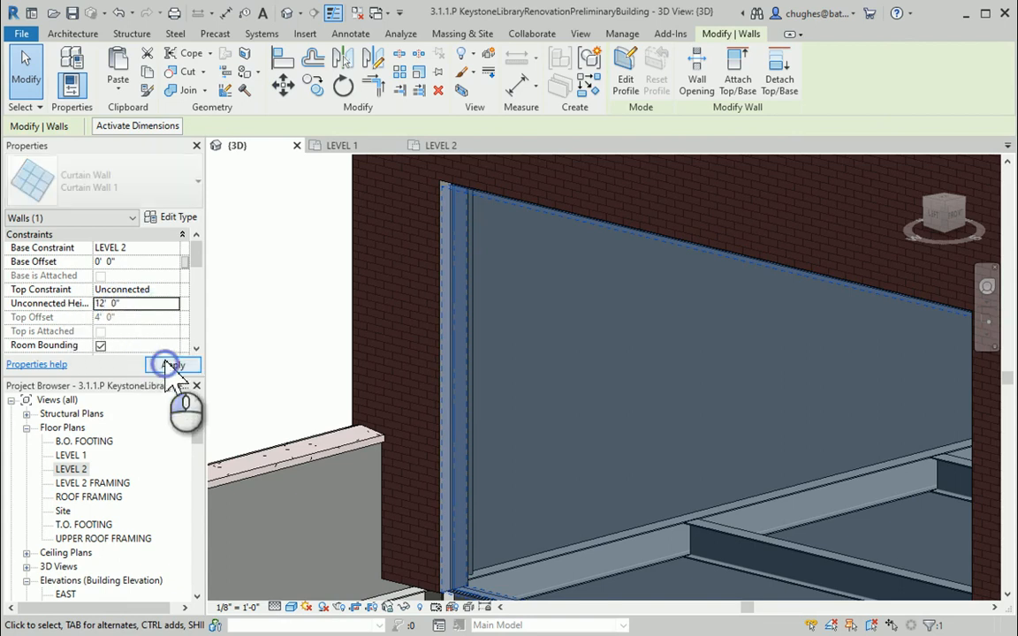
{"action": "left_click", "coordinate": [320, 283]}
Step: Orient the 3D view to the building's left side and hide the lower Exterior - Brick and CMU wall in this view
{"action": "scroll", "coordinate": [309, 298], "scroll_direction": "down", "scroll_amount": 3}
{"action": "middle_click_drag", "start_coordinate": [293, 260], "coordinate": [354, 287]}
{"action": "scroll", "coordinate": [311, 291], "scroll_direction": "down", "scroll_amount": 2}
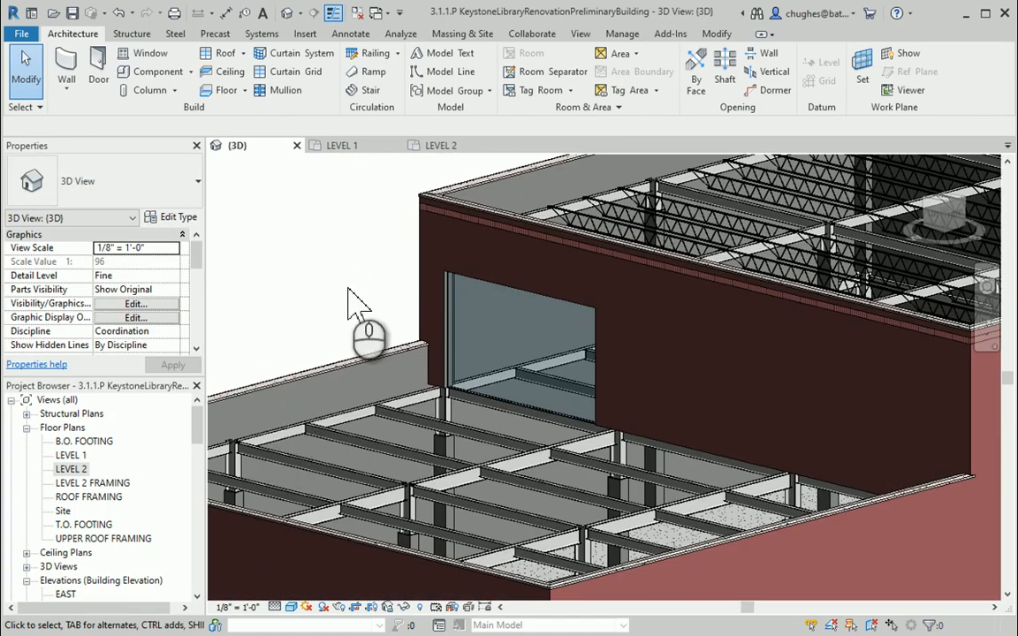
{"action": "left_click", "coordinate": [945, 232]}
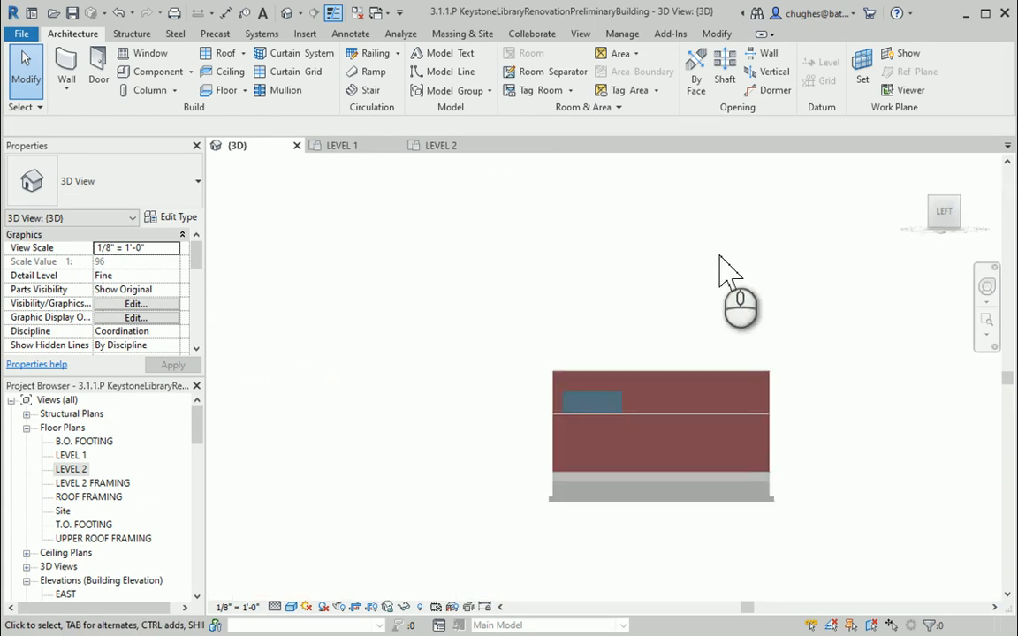
{"action": "scroll", "coordinate": [504, 381], "scroll_direction": "up", "scroll_amount": 3}
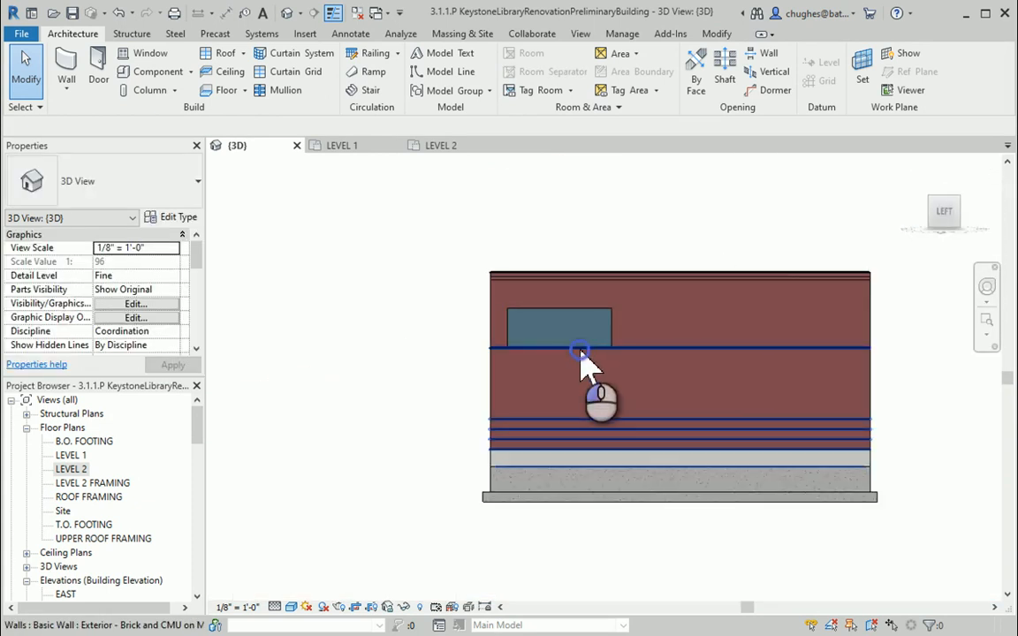
{"action": "left_click", "coordinate": [583, 360]}
{"action": "right_click", "coordinate": [583, 361]}
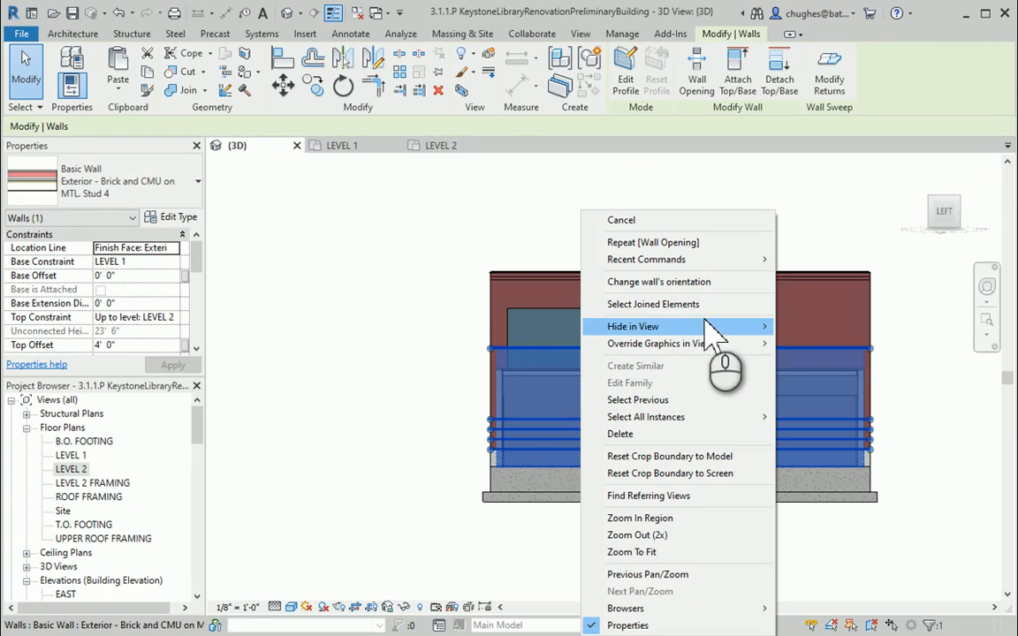
{"action": "mouse_move", "coordinate": [717, 326]}
{"action": "left_click", "coordinate": [814, 327]}
Step: Add a horizontal curtain grid line across all segments of the curtain wall, 7' 0" above its base
{"action": "scroll", "coordinate": [539, 358], "scroll_direction": "up", "scroll_amount": 5}
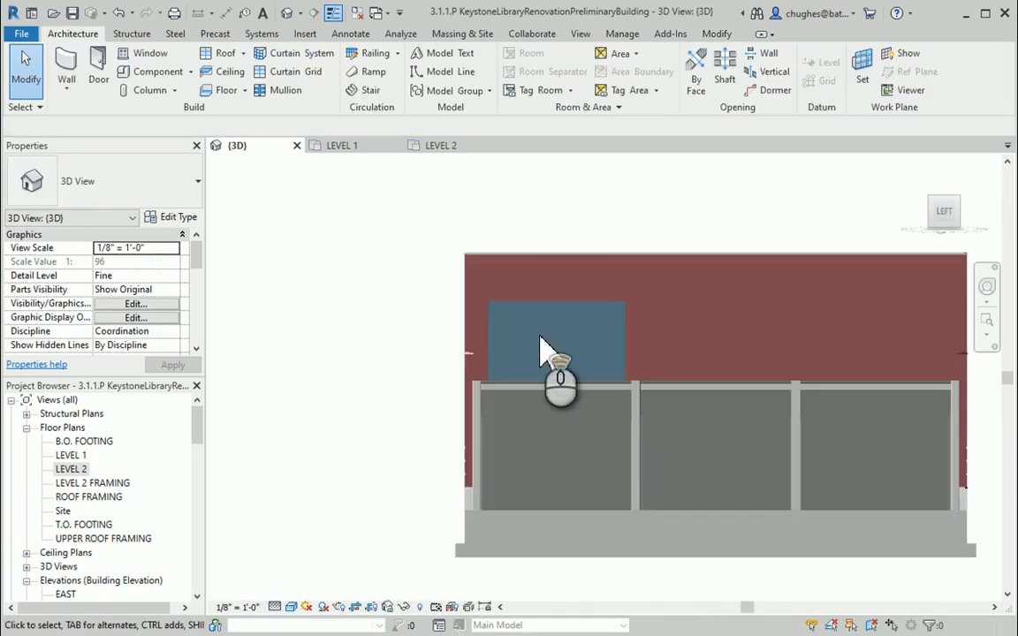
{"action": "scroll", "coordinate": [516, 371], "scroll_direction": "up", "scroll_amount": 4}
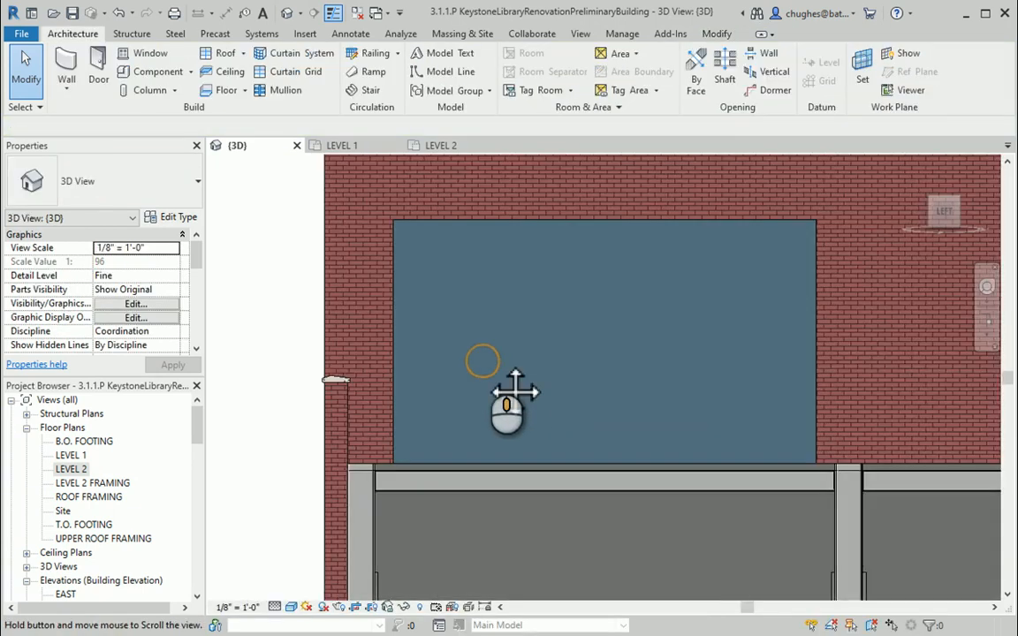
{"action": "middle_click_drag", "start_coordinate": [526, 357], "coordinate": [486, 388]}
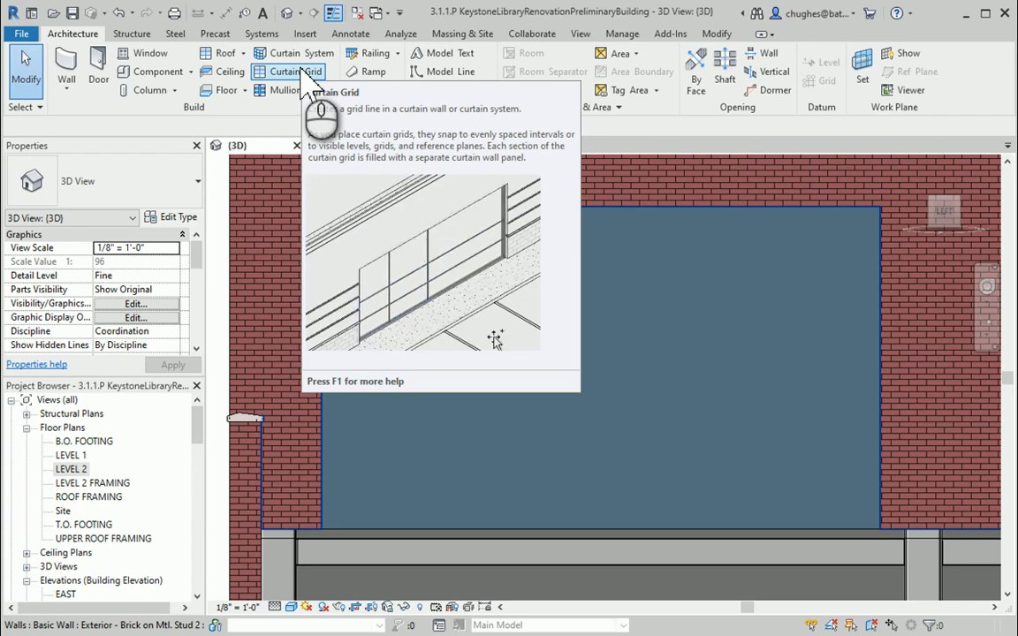
{"action": "left_click", "coordinate": [287, 73]}
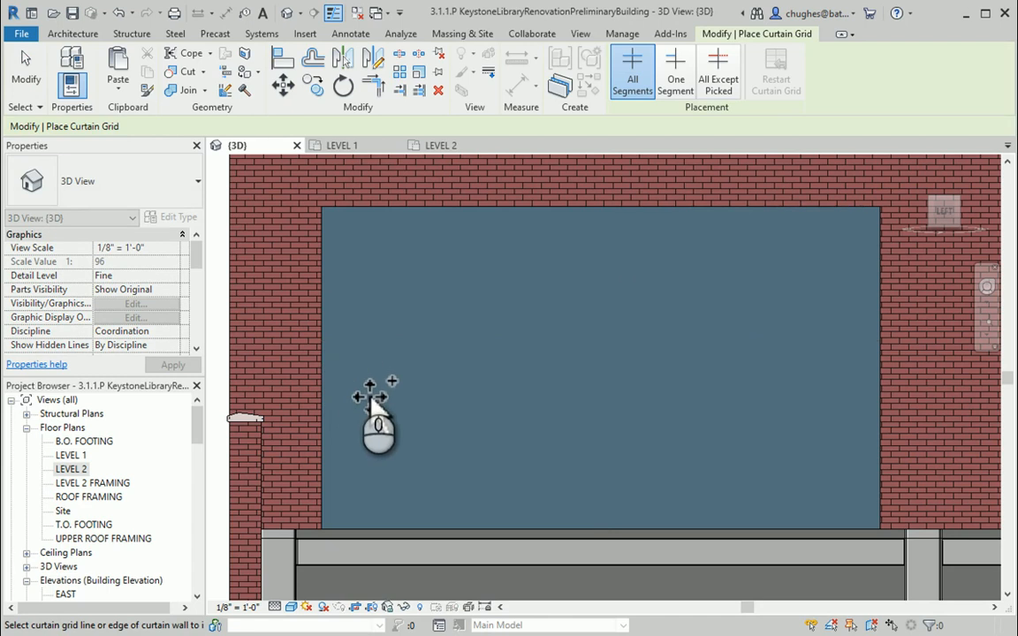
{"action": "left_click", "coordinate": [338, 362]}
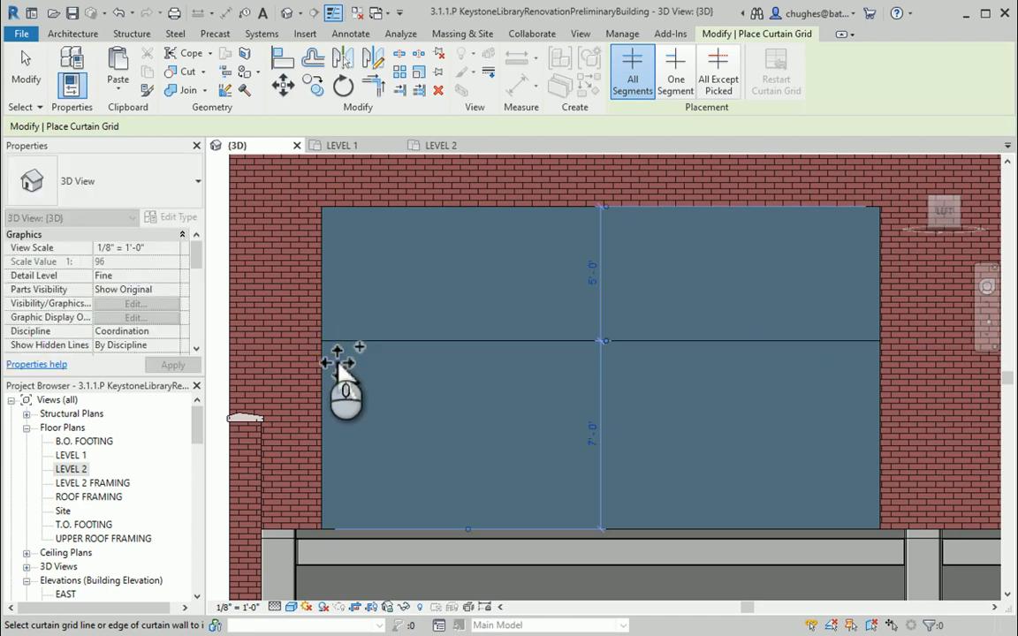
Step: Add four vertical curtain grid lines, two spaced 4' 0" from the left edge and two dividing the remainder into bays of about 4' 3"
{"action": "left_click", "coordinate": [439, 222]}
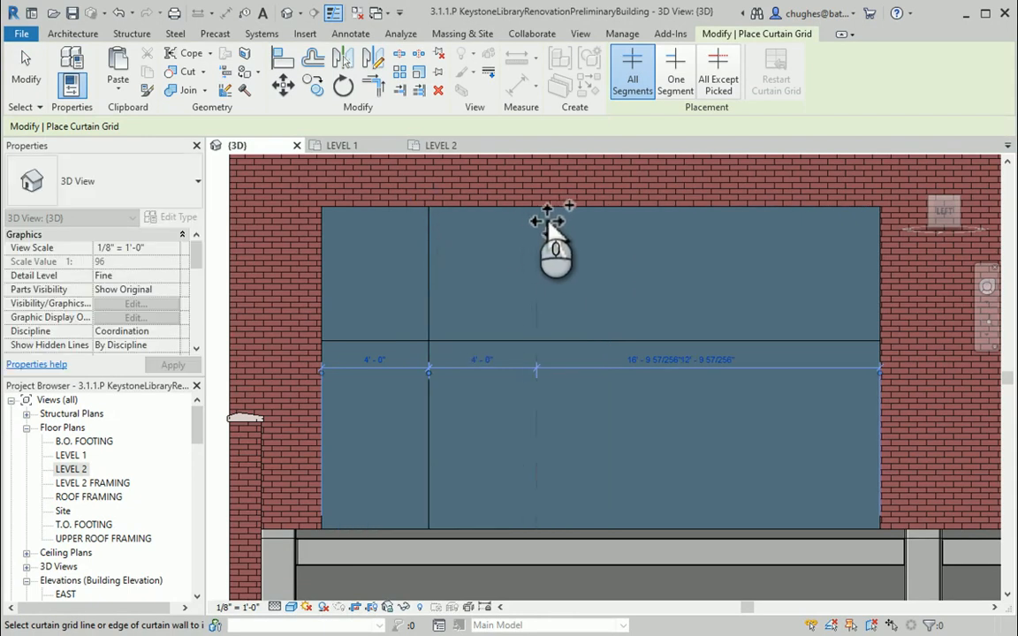
{"action": "left_click", "coordinate": [547, 225]}
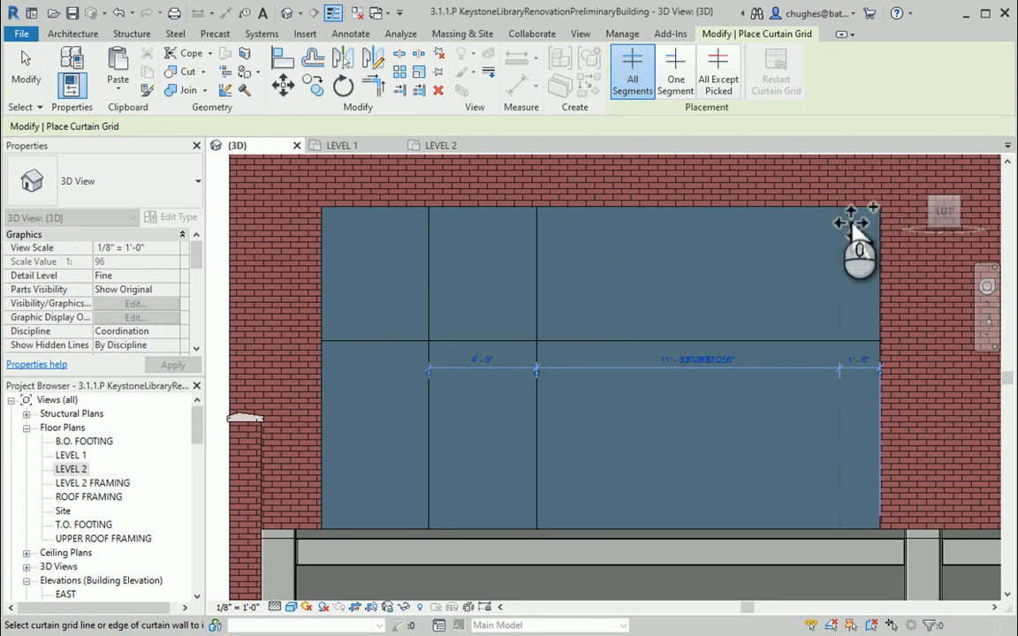
{"action": "left_click", "coordinate": [785, 223]}
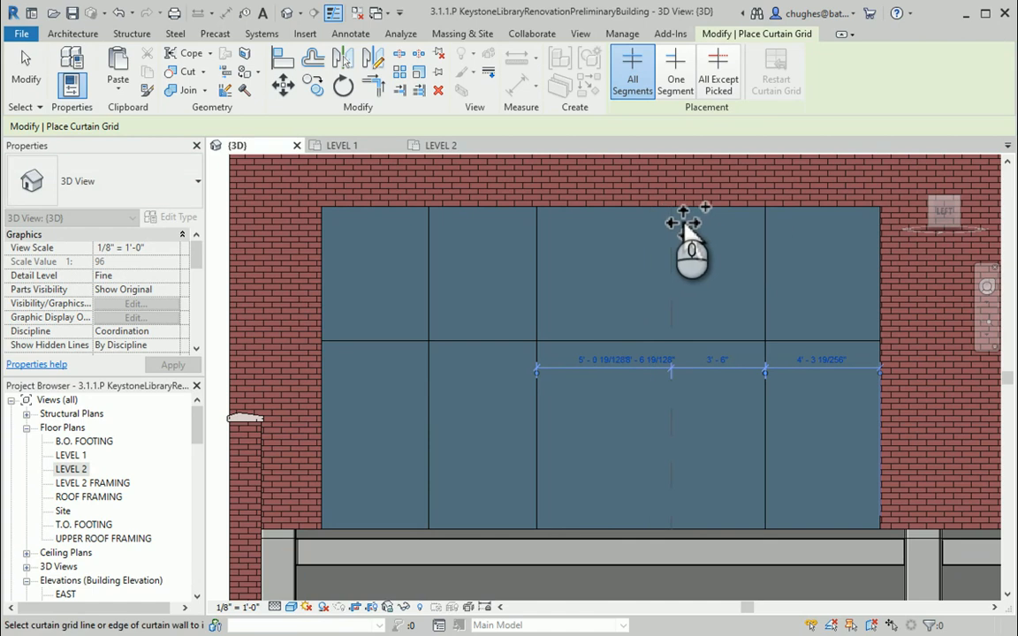
{"action": "left_click", "coordinate": [676, 224]}
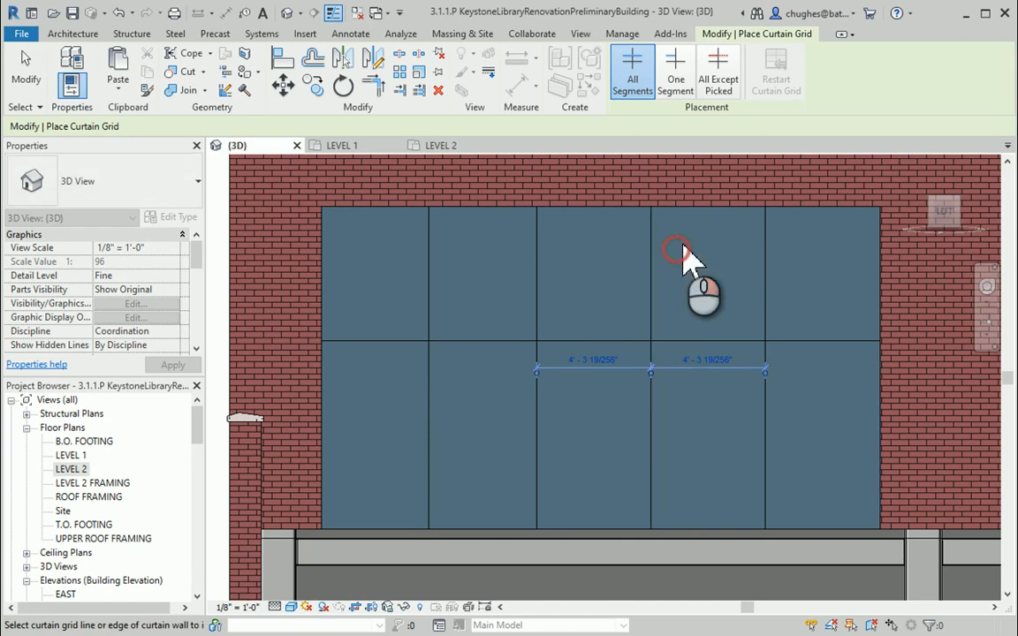
{"action": "right_click", "coordinate": [682, 252]}
{"action": "left_click", "coordinate": [717, 251]}
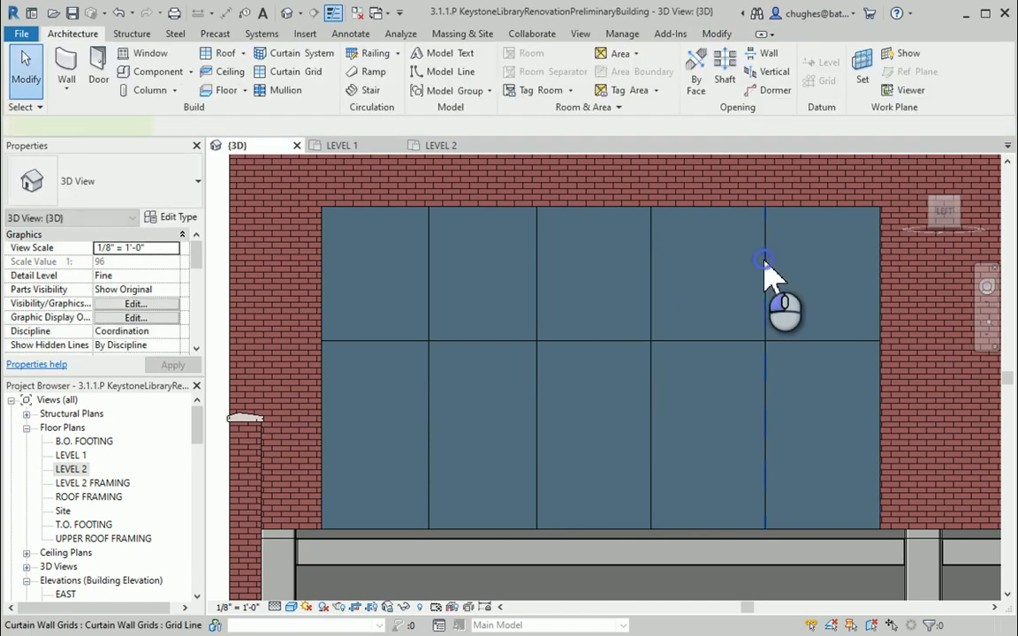
Step: Set the curtain wall's two rightmost bays to 4' 0" wide by moving the two rightmost vertical grid lines
{"action": "left_click", "coordinate": [765, 261]}
{"action": "left_click", "coordinate": [828, 359]}
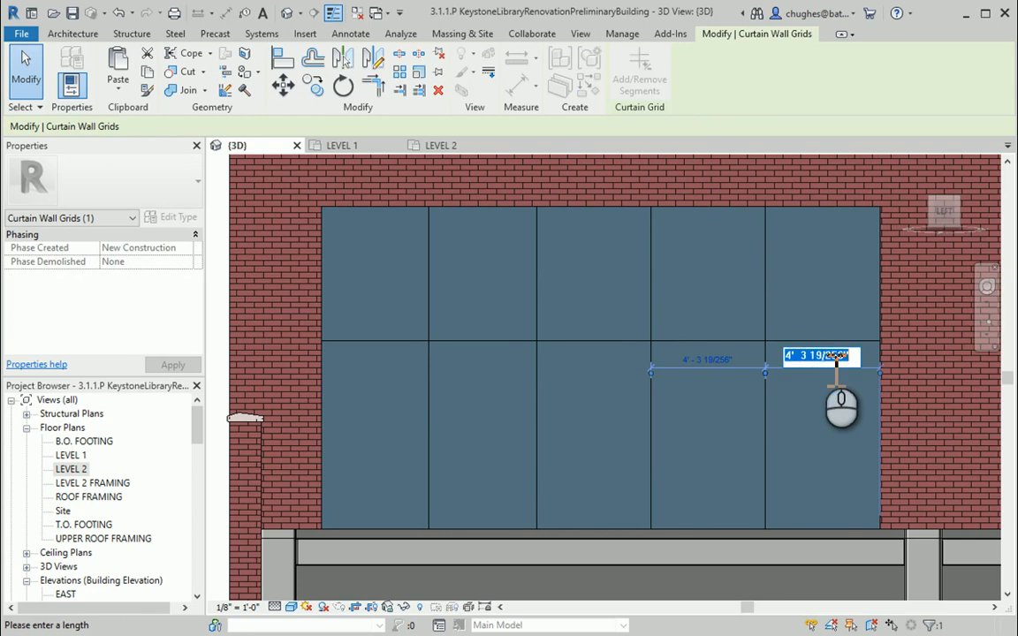
{"action": "key", "text": "Return"}
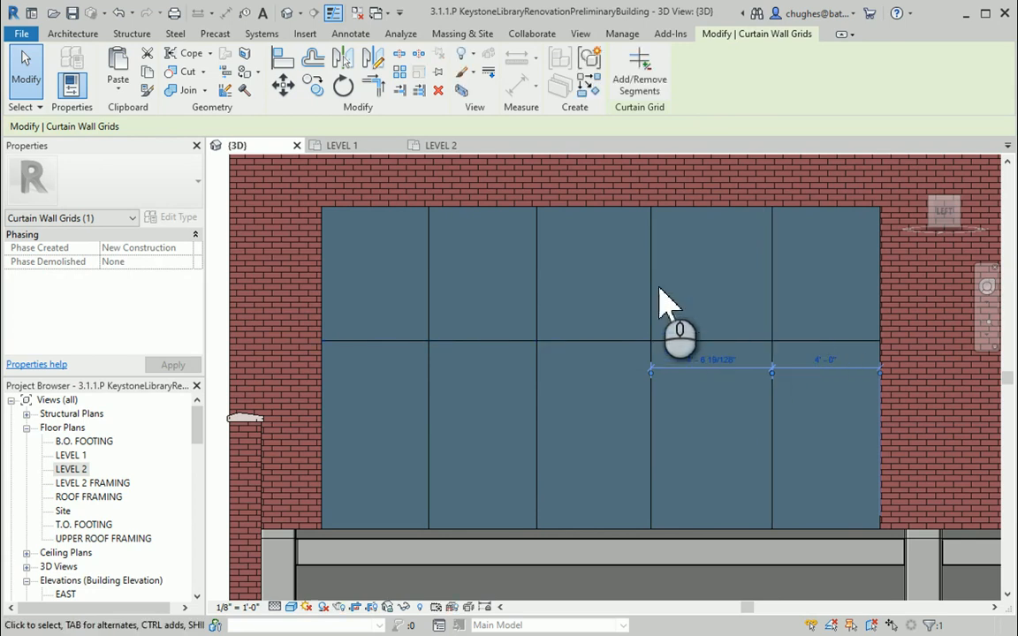
{"action": "left_click", "coordinate": [651, 298]}
{"action": "left_click", "coordinate": [711, 358]}
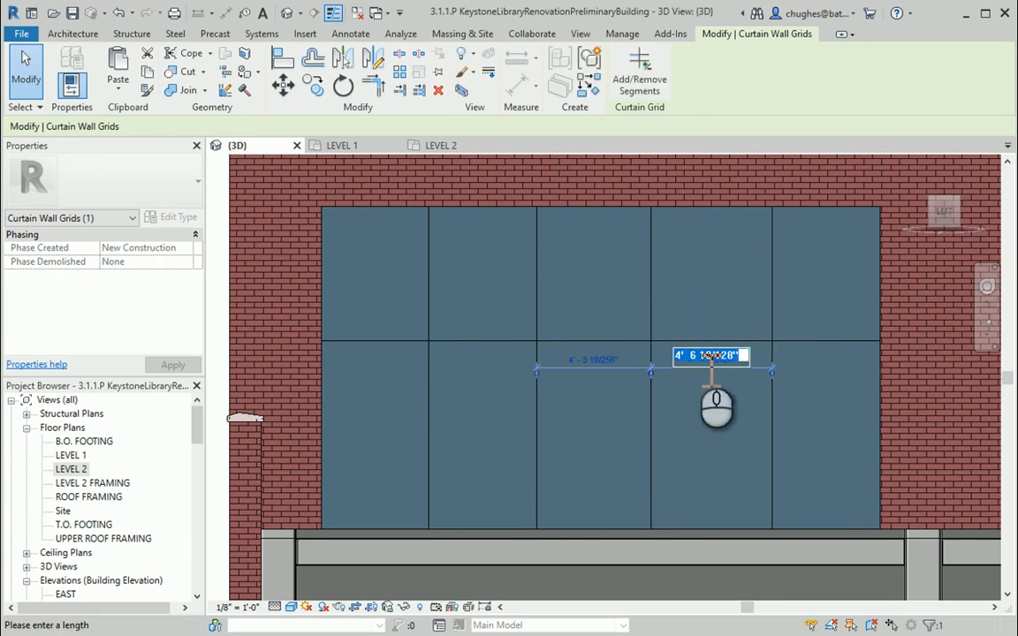
{"action": "type", "text": "4"}
{"action": "key", "text": "Return"}
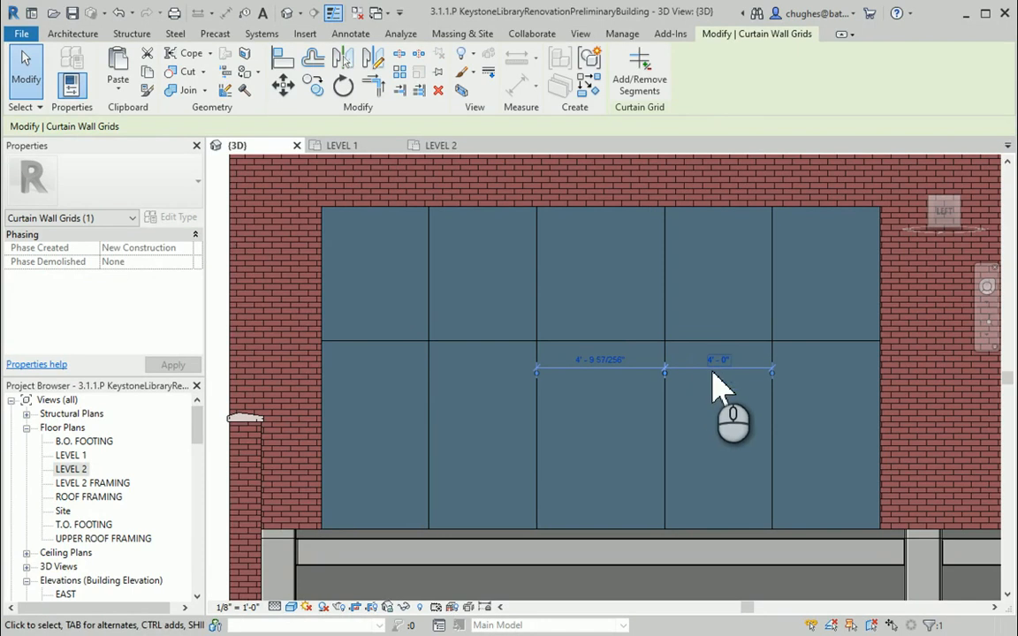
{"action": "left_click", "coordinate": [581, 406]}
Step: Place 2.5" x 5" rectangular mullions on all of the curtain wall's grid lines and end the Mullion command
{"action": "scroll", "coordinate": [581, 421], "scroll_direction": "down", "scroll_amount": 1}
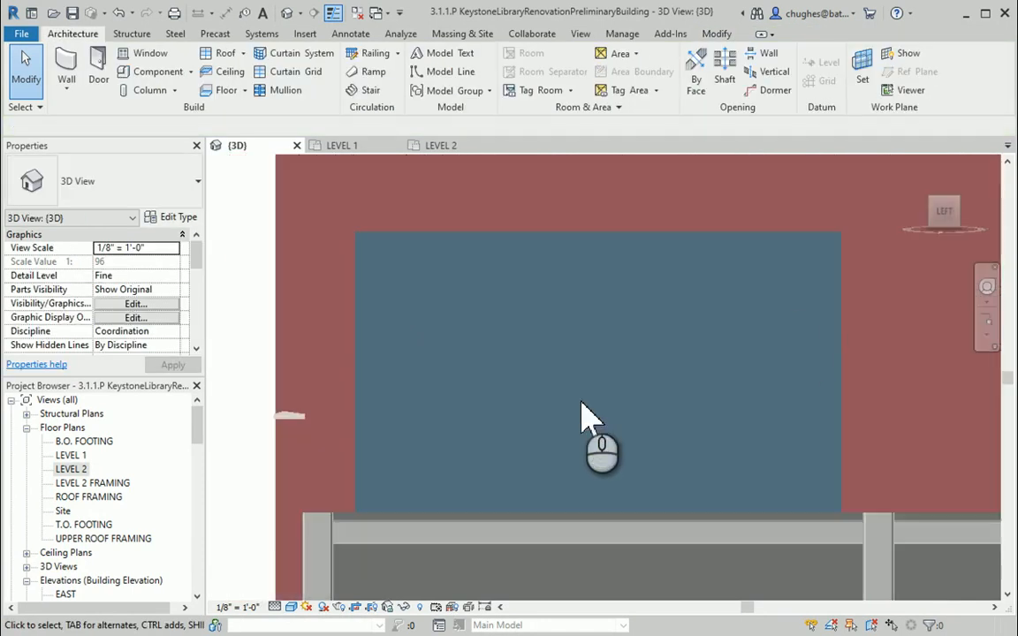
{"action": "left_click_drag", "start_coordinate": [950, 217], "coordinate": [924, 214]}
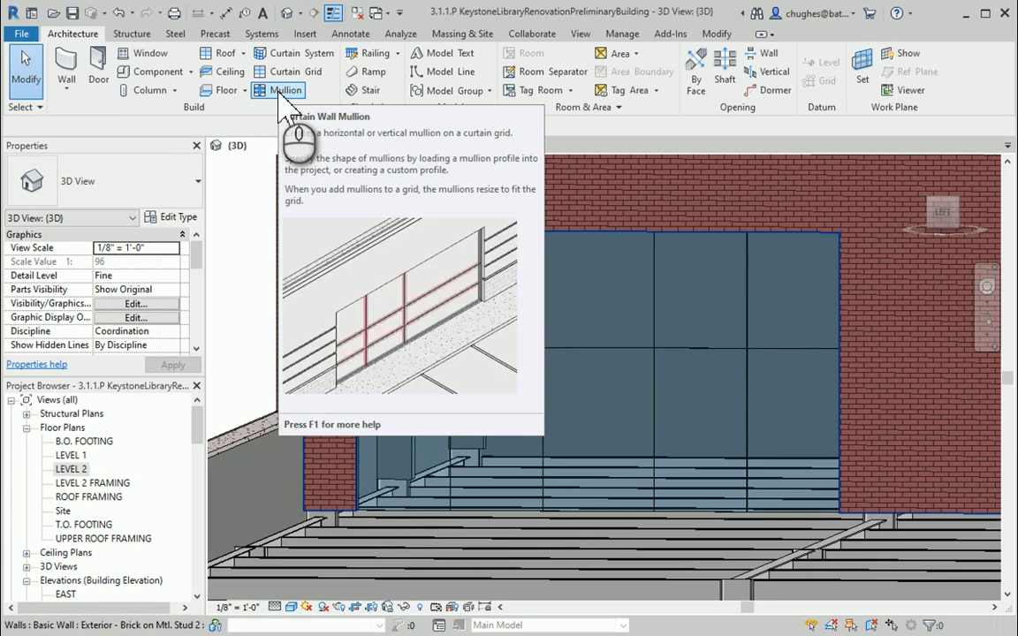
{"action": "left_click", "coordinate": [281, 91]}
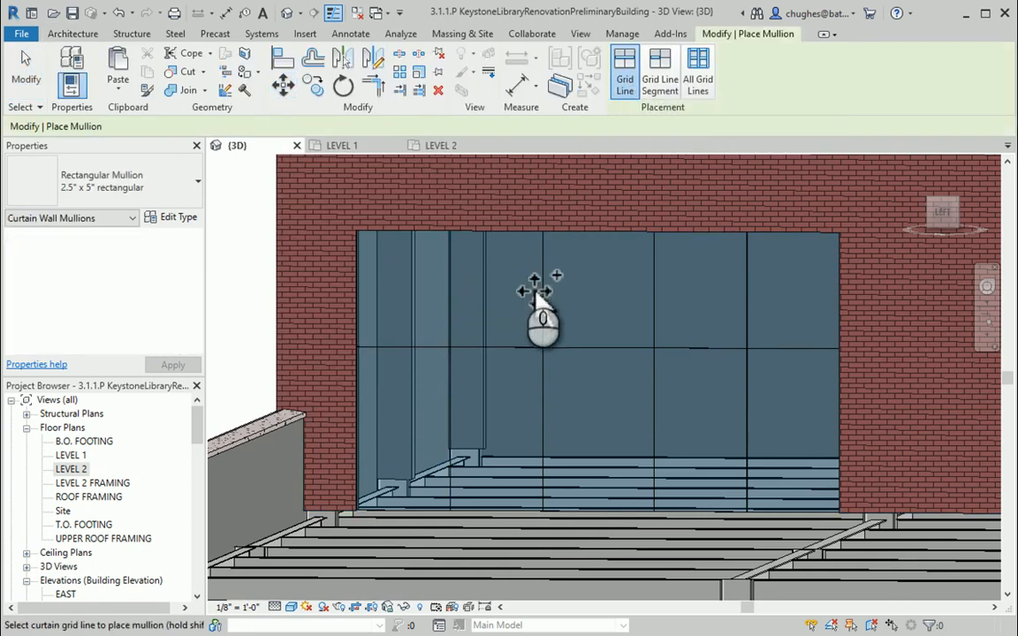
{"action": "left_click", "coordinate": [698, 85]}
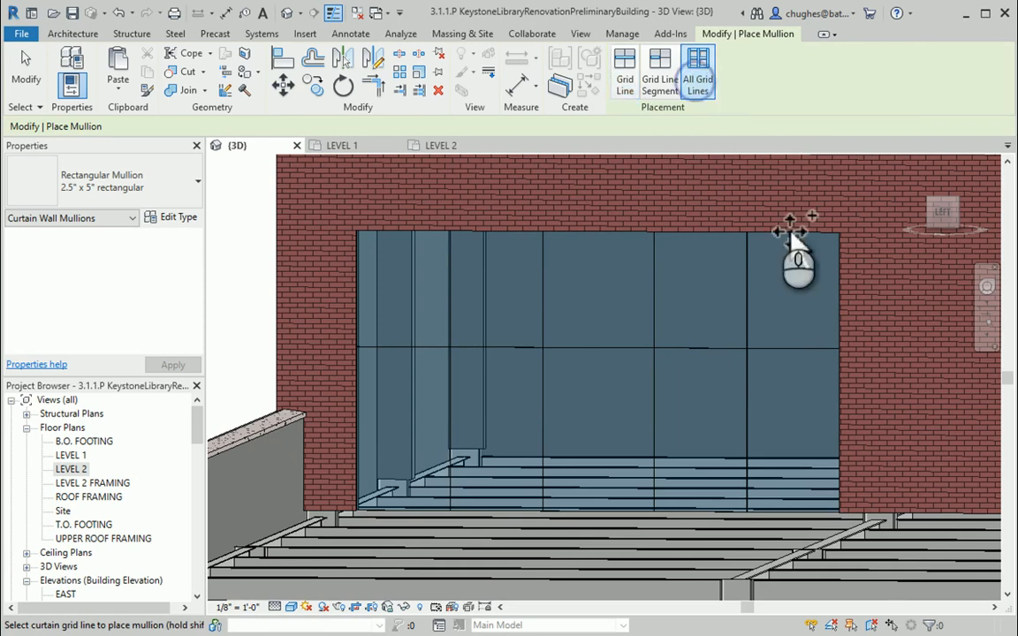
{"action": "left_click", "coordinate": [751, 281]}
{"action": "scroll", "coordinate": [314, 394], "scroll_direction": "down", "scroll_amount": 1}
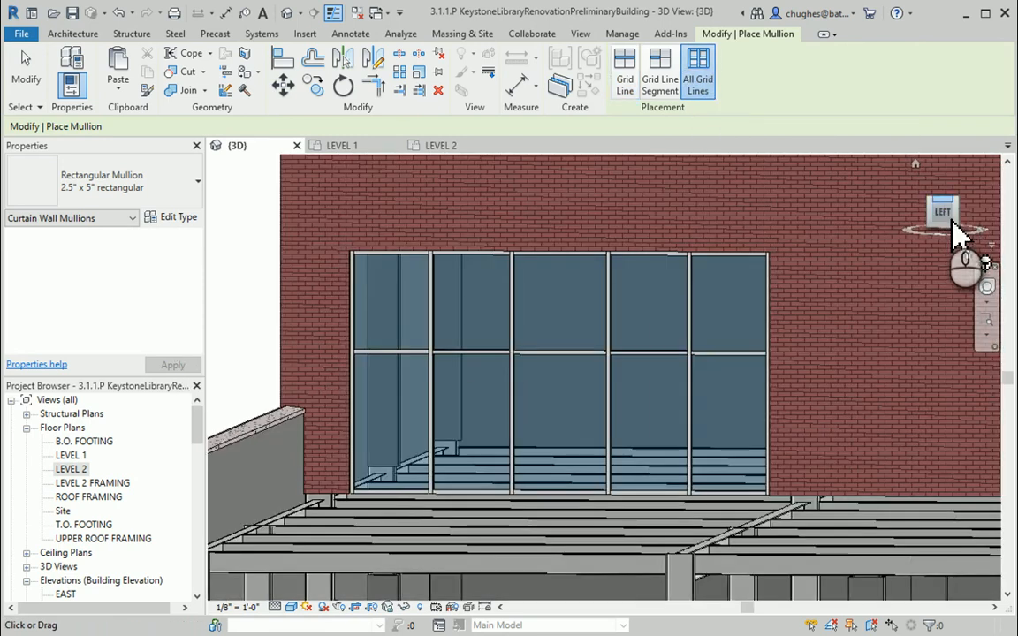
{"action": "left_click_drag", "start_coordinate": [952, 220], "coordinate": [920, 234]}
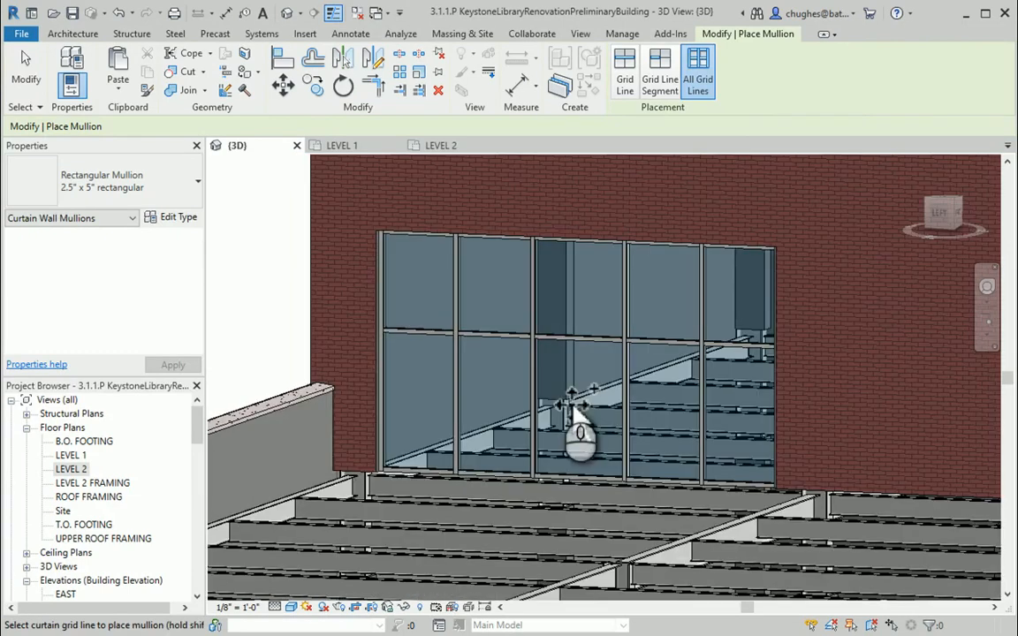
{"action": "right_click", "coordinate": [279, 289]}
{"action": "left_click", "coordinate": [275, 291]}
{"action": "right_click", "coordinate": [258, 274]}
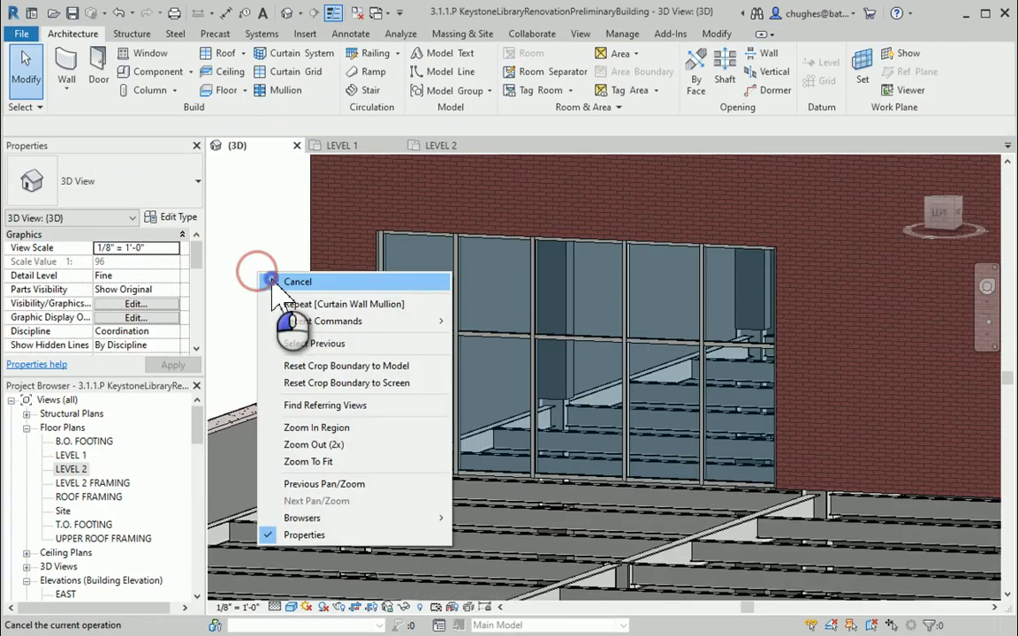
{"action": "left_click", "coordinate": [275, 283]}
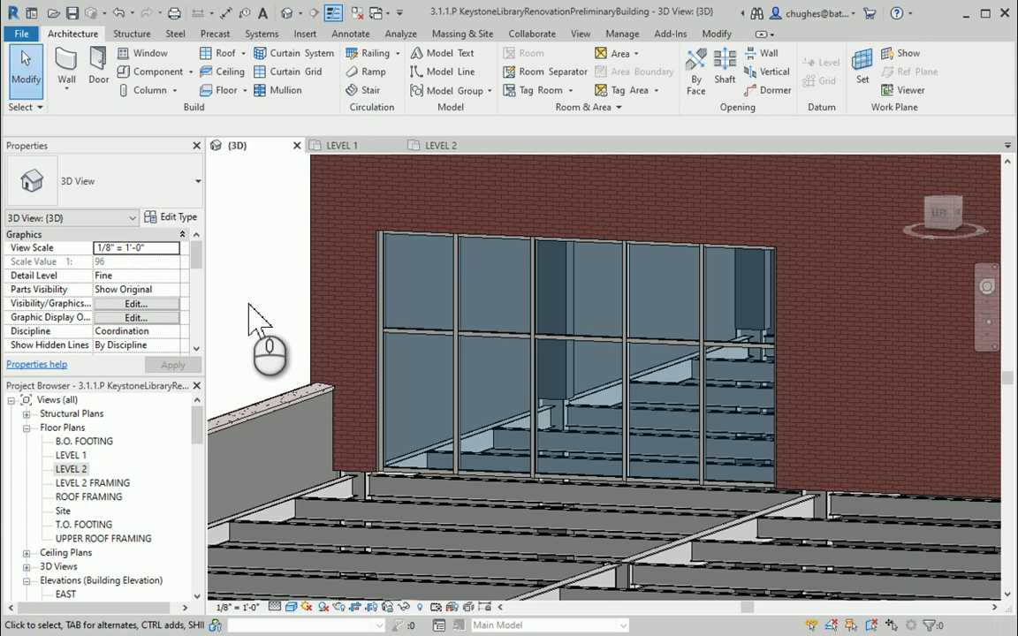
{"action": "scroll", "coordinate": [252, 292], "scroll_direction": "down", "scroll_amount": 3}
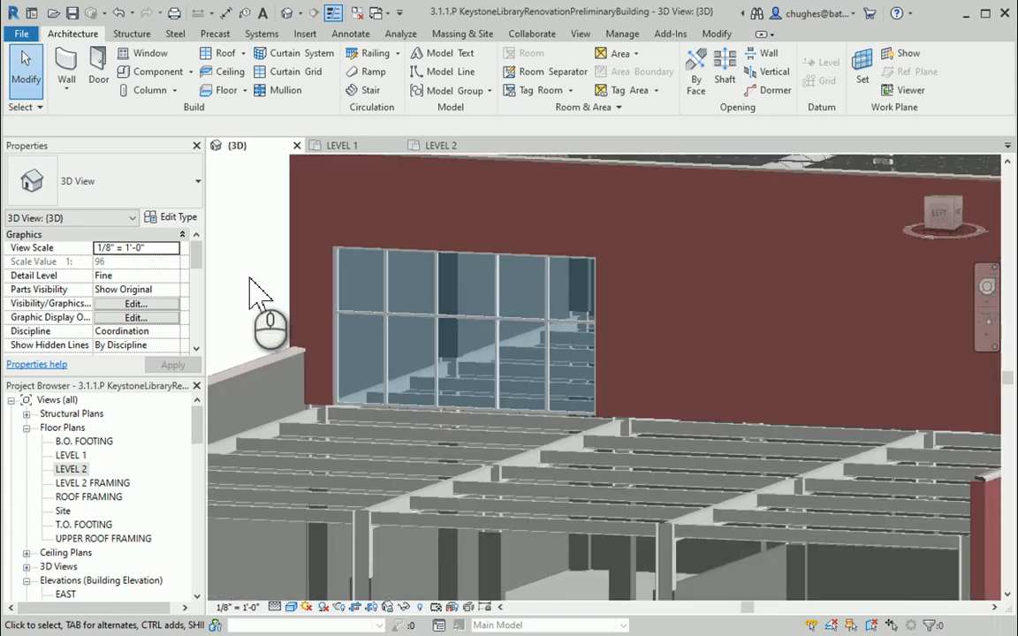
{"action": "middle_click_drag", "start_coordinate": [250, 279], "coordinate": [298, 316]}
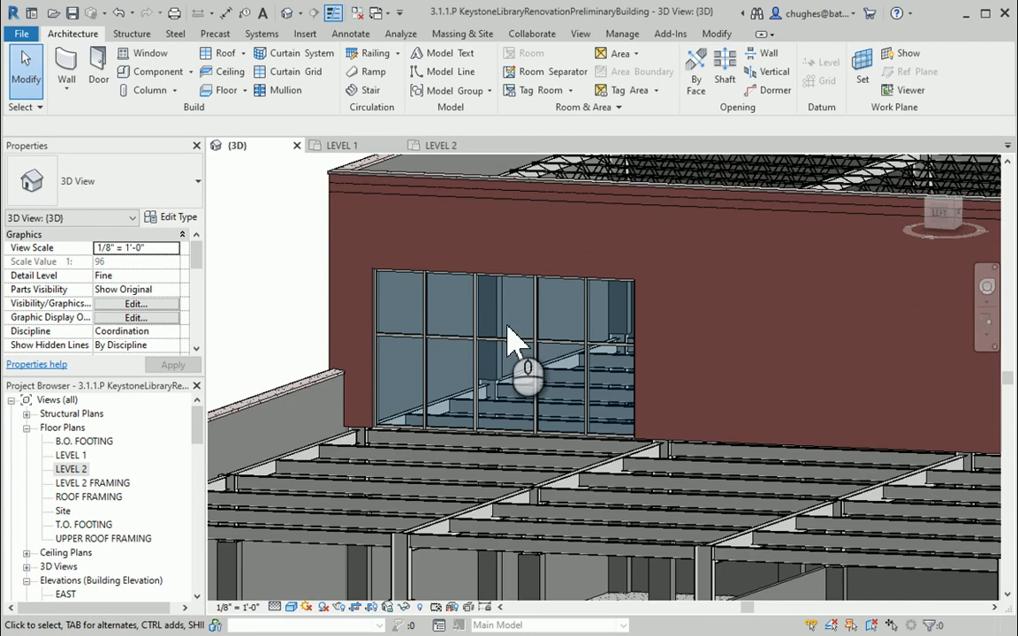